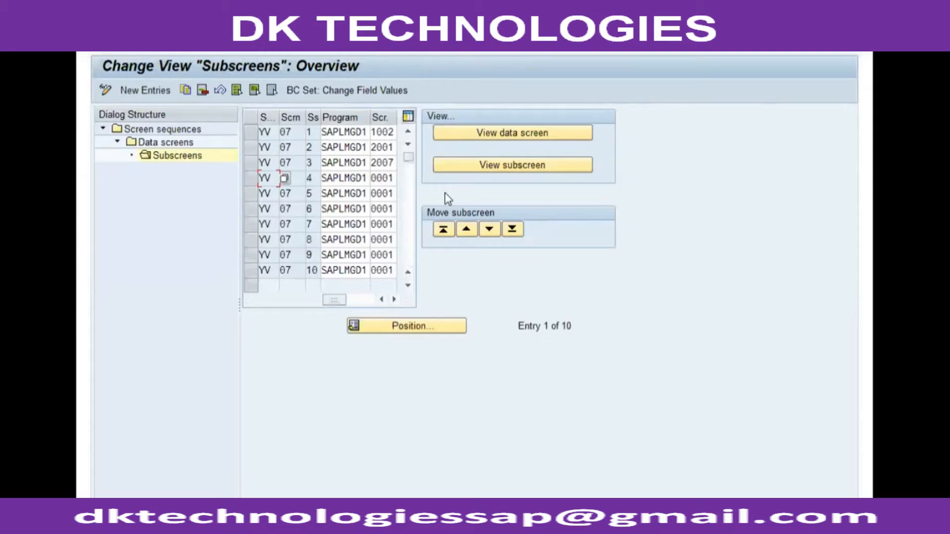
Step: Preview the simulated data screen for screen 07 of sequence YV and return to its subscreen overview
left_click(483, 135)
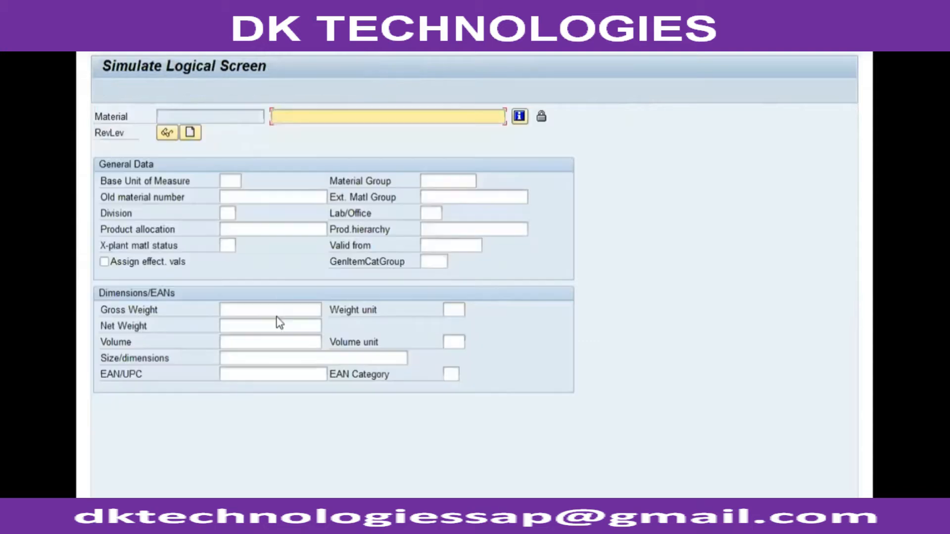
left_click(321, 44)
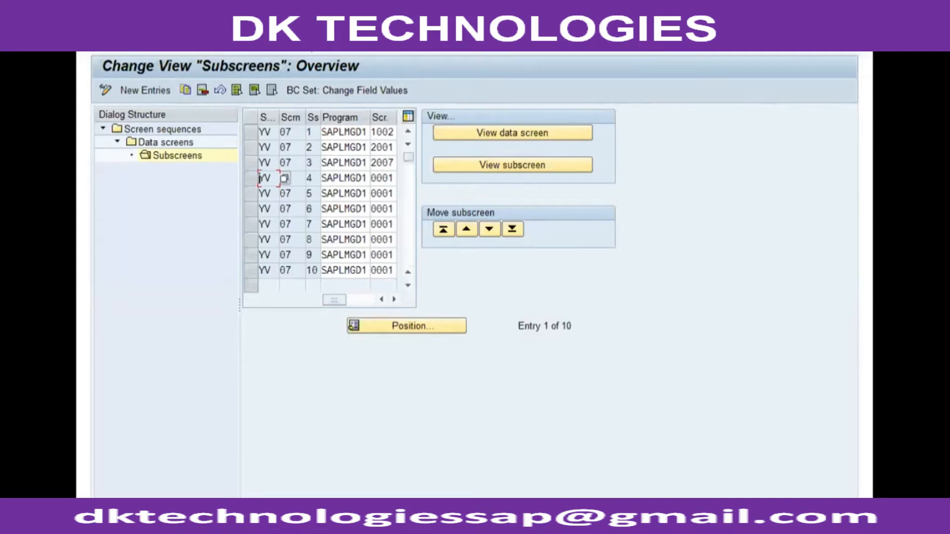
Step: Set the screen container of the Basic Data 1 data screen to 4000, main screens with 6 subscreens (tab page)
left_click(514, 132)
left_click(516, 132)
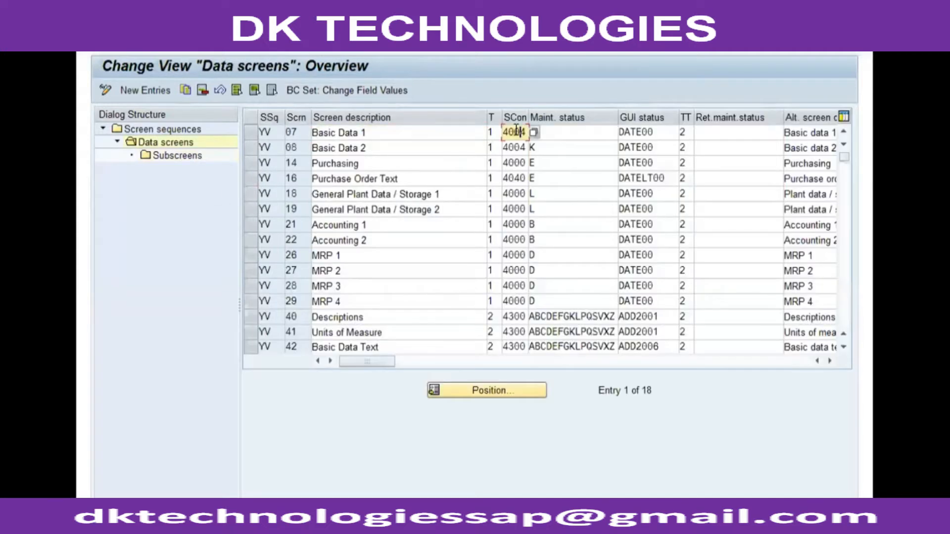
double_click(513, 134)
left_click(204, 338)
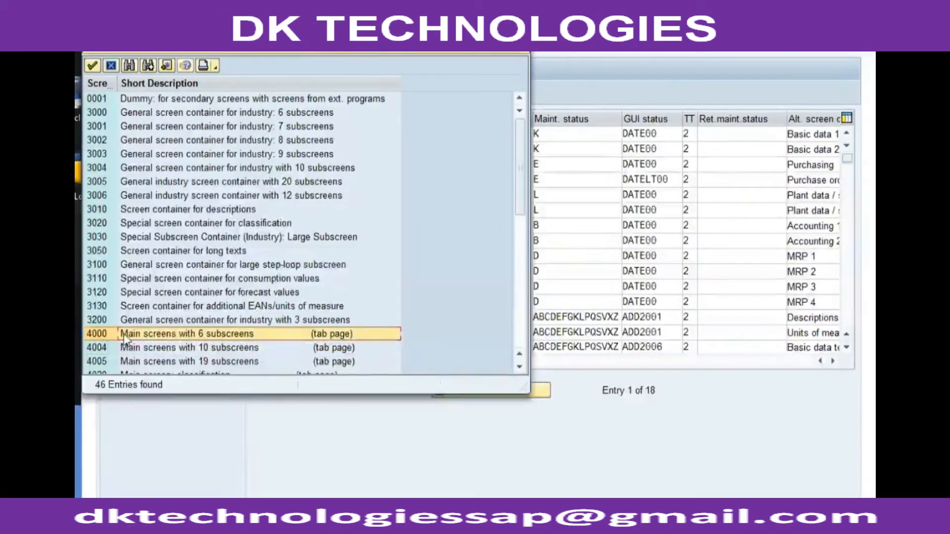
double_click(207, 331)
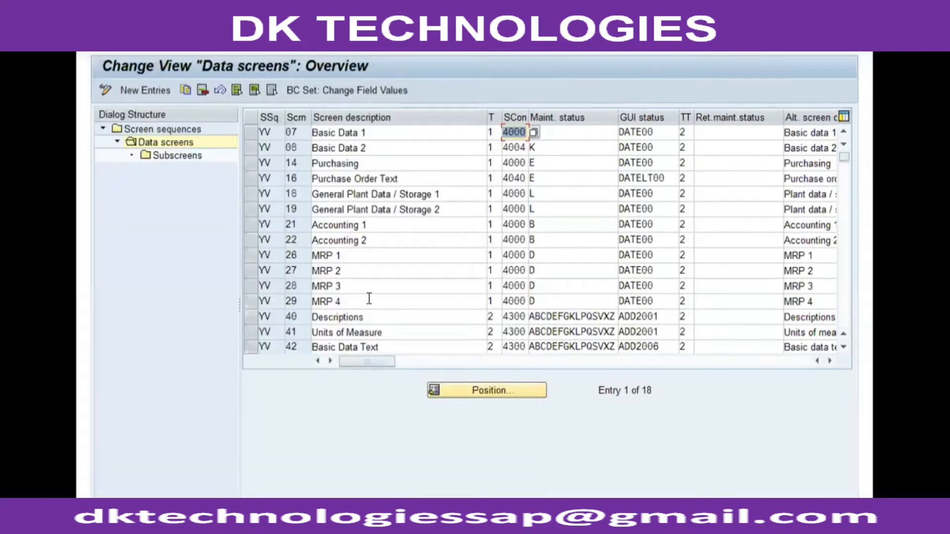
Step: Open the subscreens overview for the Basic Data 1 data screen
left_click(376, 133)
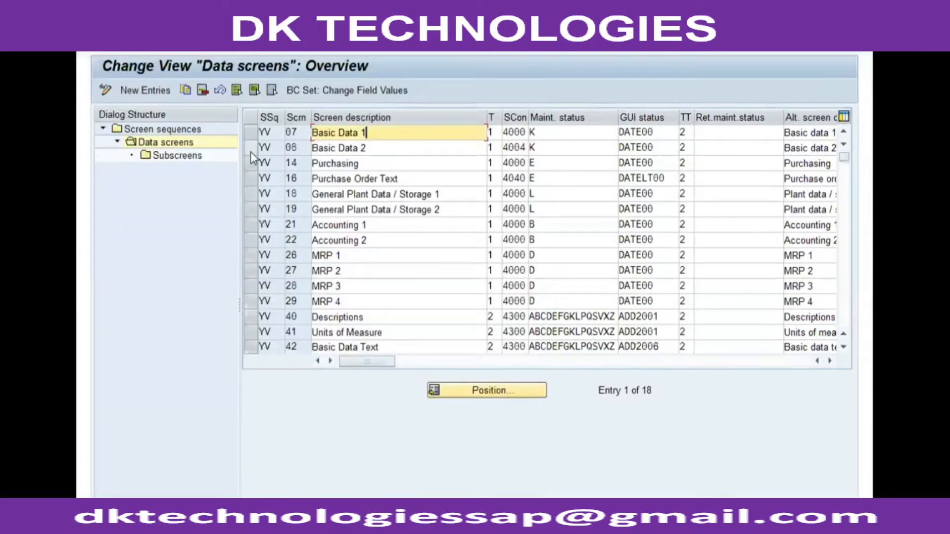
left_click(256, 132)
double_click(192, 157)
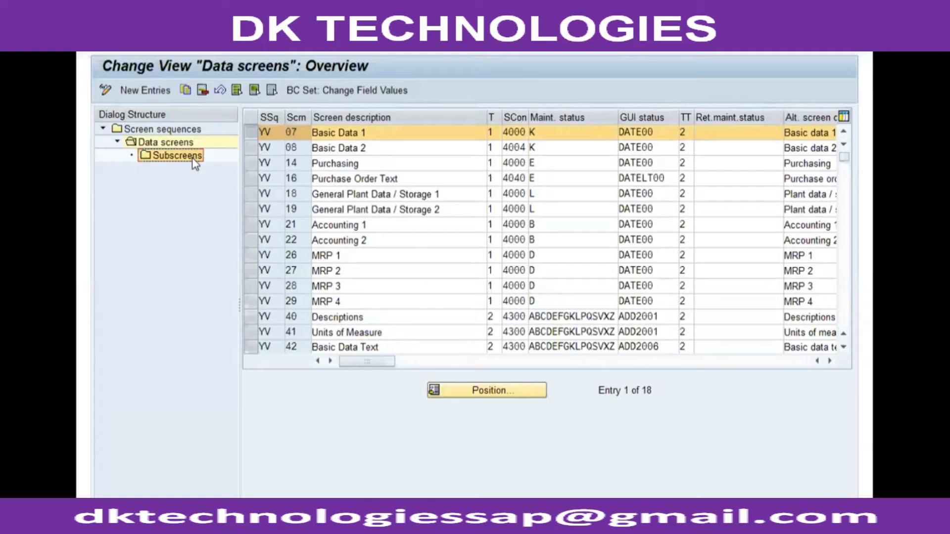
left_click(354, 177)
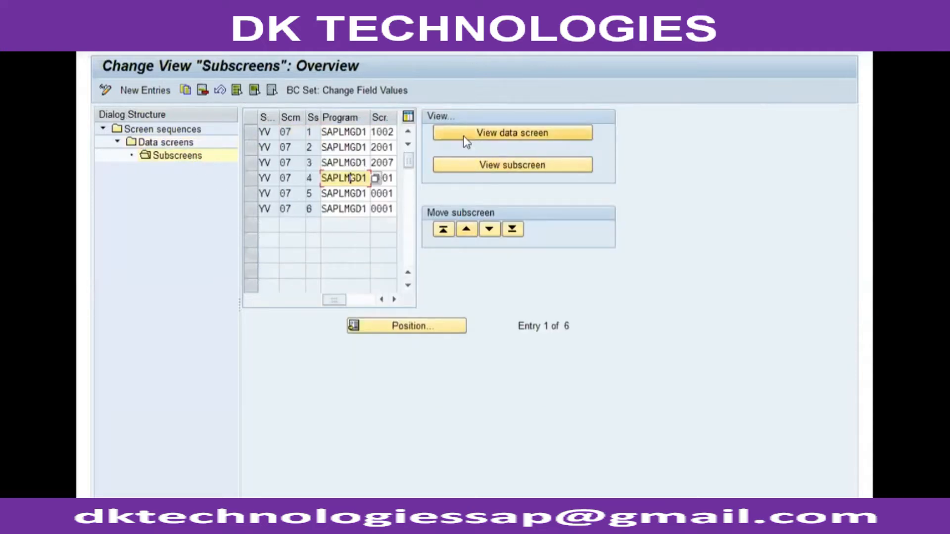
Step: Preview the Basic Data 1 data screen, check its material and general data fields, and return to the subscreens overview
left_click(489, 129)
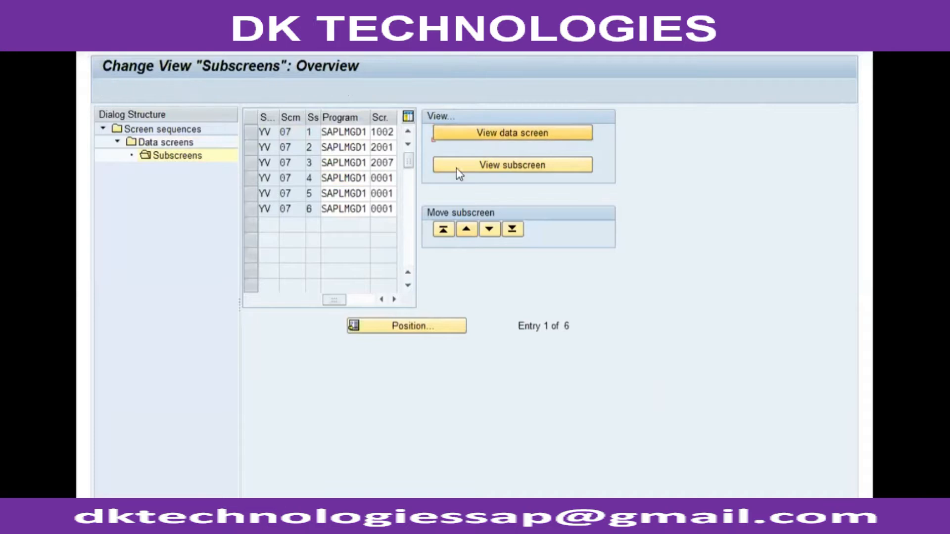
left_click(133, 180)
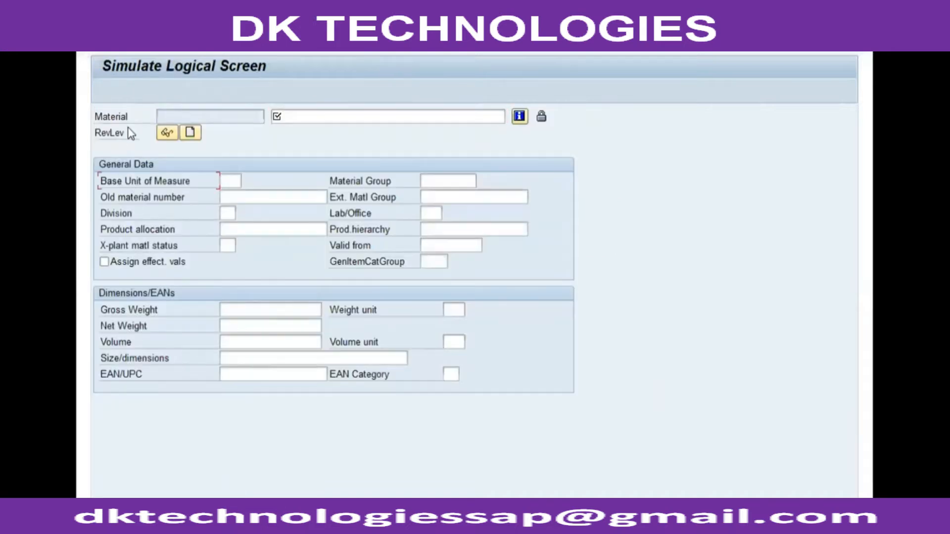
left_click(128, 119)
left_click(134, 200)
left_click(843, 44)
key("F3")
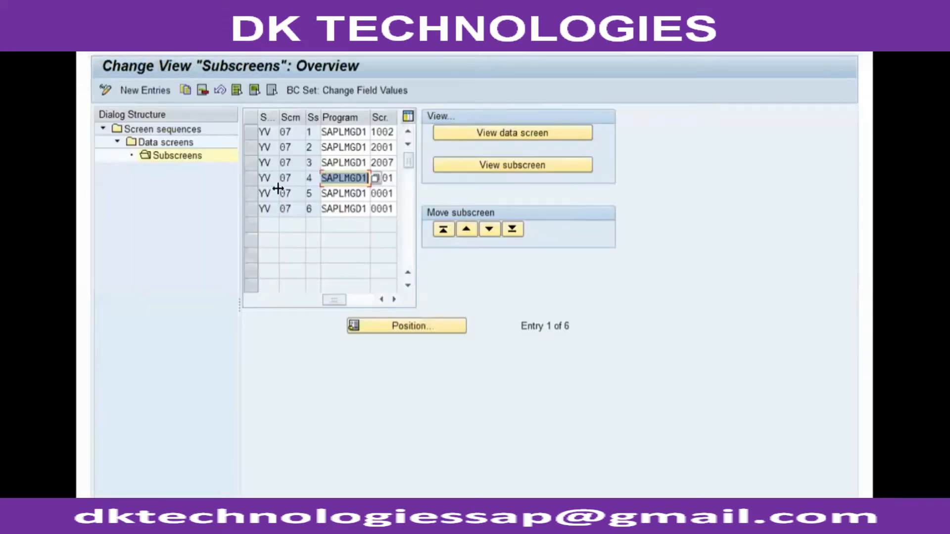
Step: Save the data screen changes under customizing request EH6K902415 and go back to the screen sequences overview
left_click(251, 135)
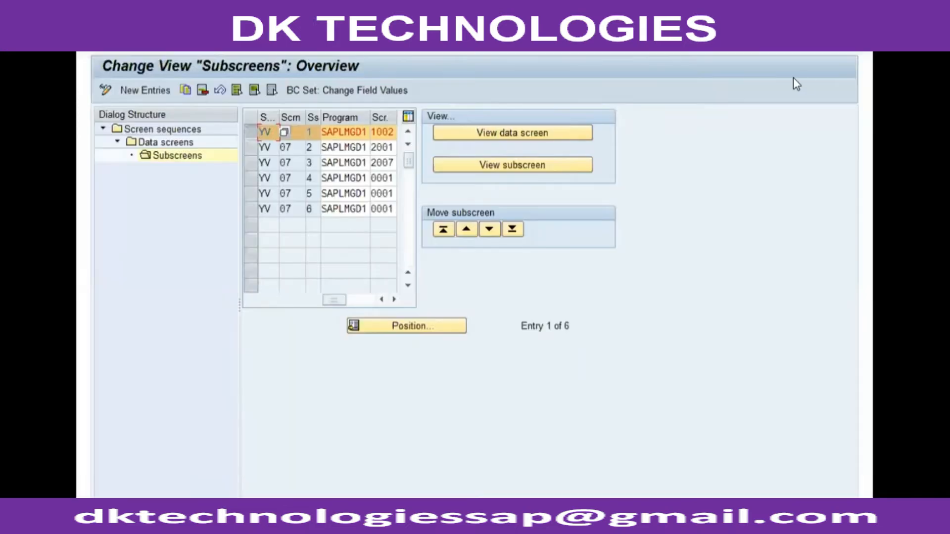
left_click(246, 128)
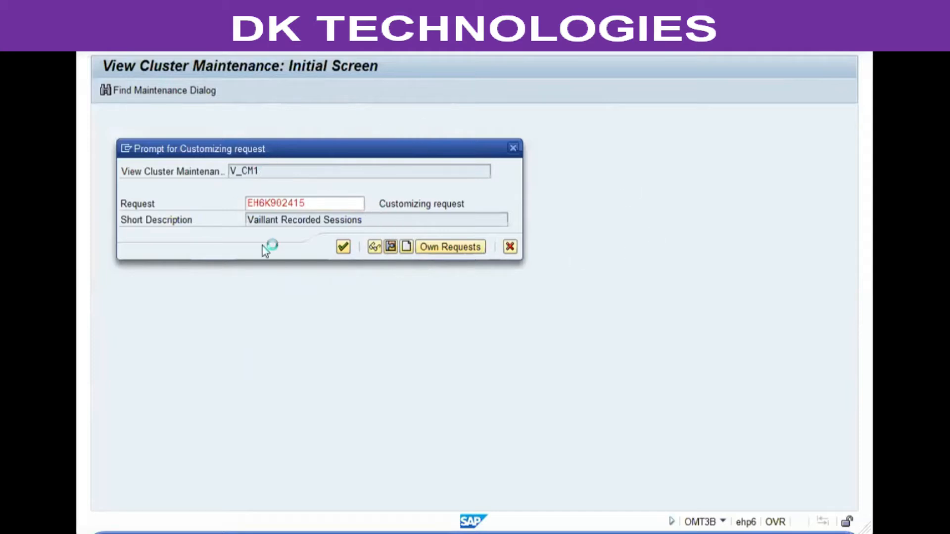
left_click(341, 252)
left_click(303, 43)
left_click(303, 43)
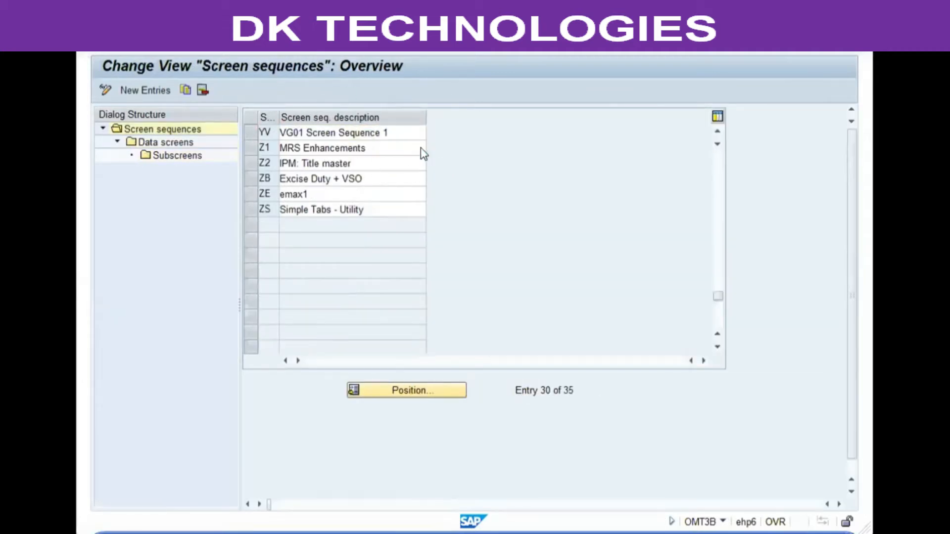
left_click(189, 210)
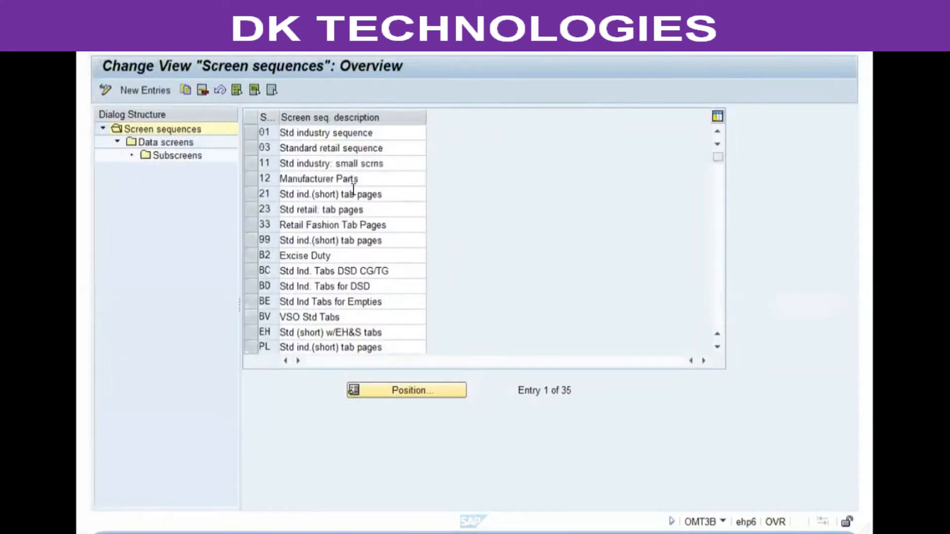
Step: Open the Basic Data 1 subscreens of screen sequence YV, VG01 Screen Sequence 1
scroll(353, 192, "down", 11)
scroll(354, 193, "up", 3)
double_click(300, 199)
left_click(253, 212)
double_click(163, 142)
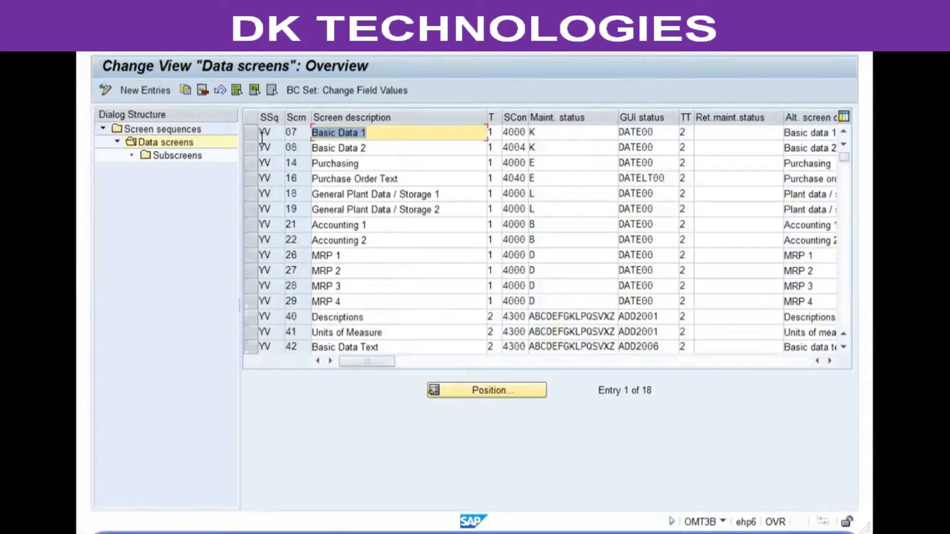
left_click(250, 134)
double_click(177, 157)
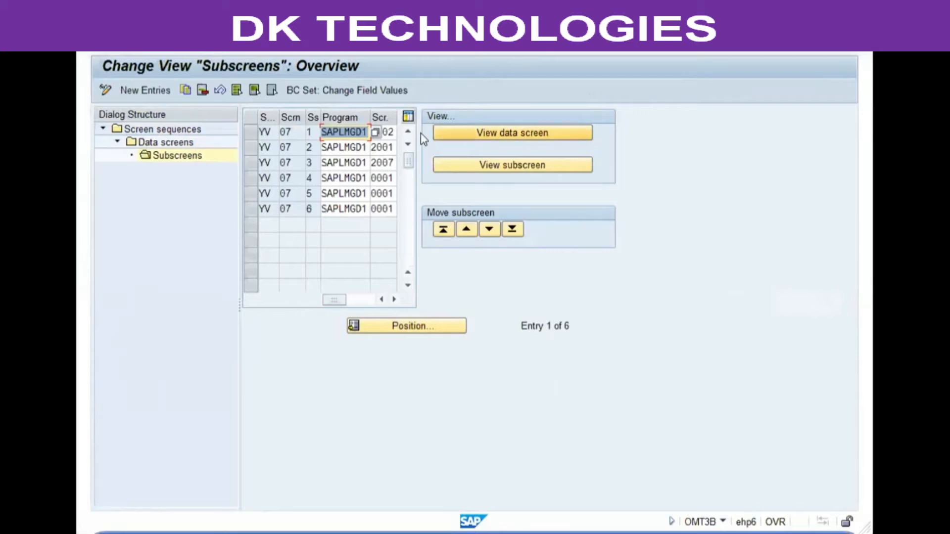
Step: Move subscreen 1002 of Basic Data 1 down one position in the subscreen order
left_click(251, 132)
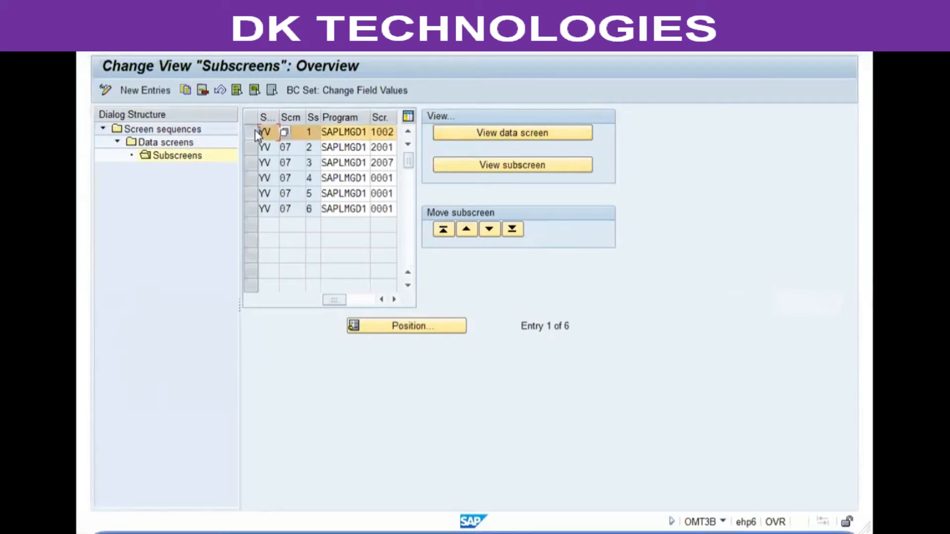
left_click(467, 227)
left_click(481, 227)
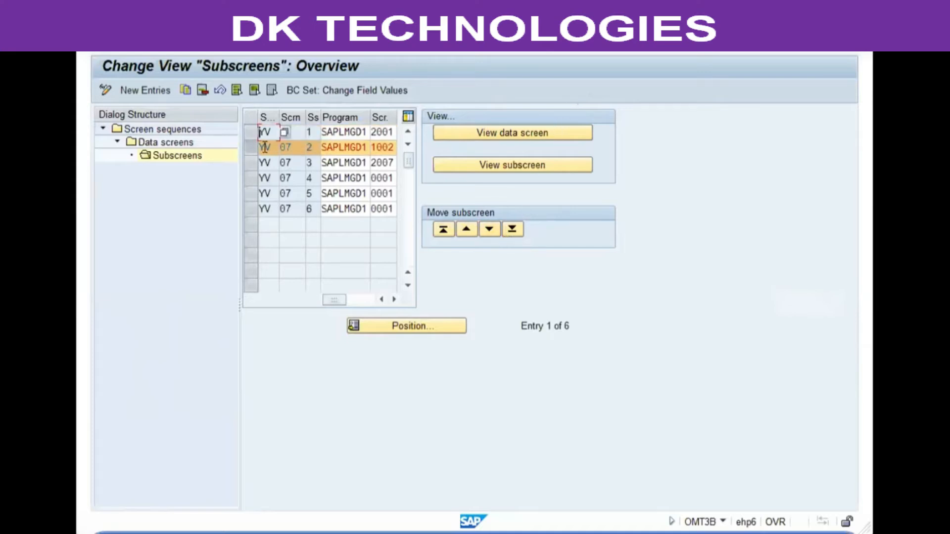
Step: Preview the Basic Data 1 data screen to check the rearranged field blocks, and return to the subscreens overview
left_click(483, 129)
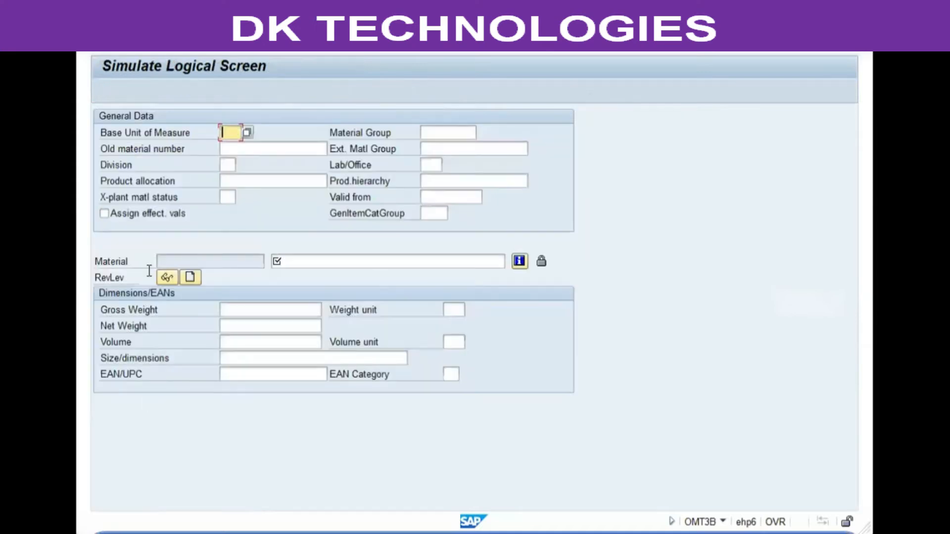
left_click(134, 151)
left_click(126, 325)
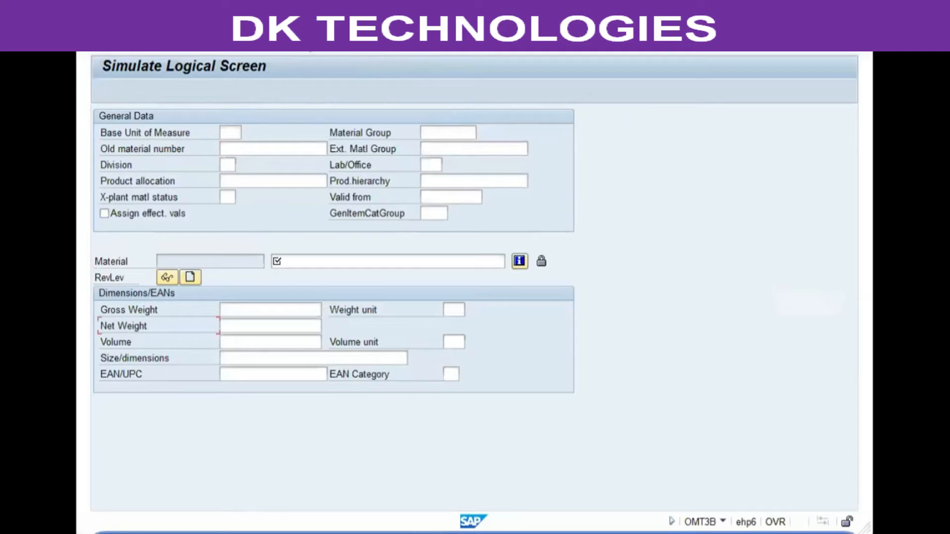
left_click(305, 40)
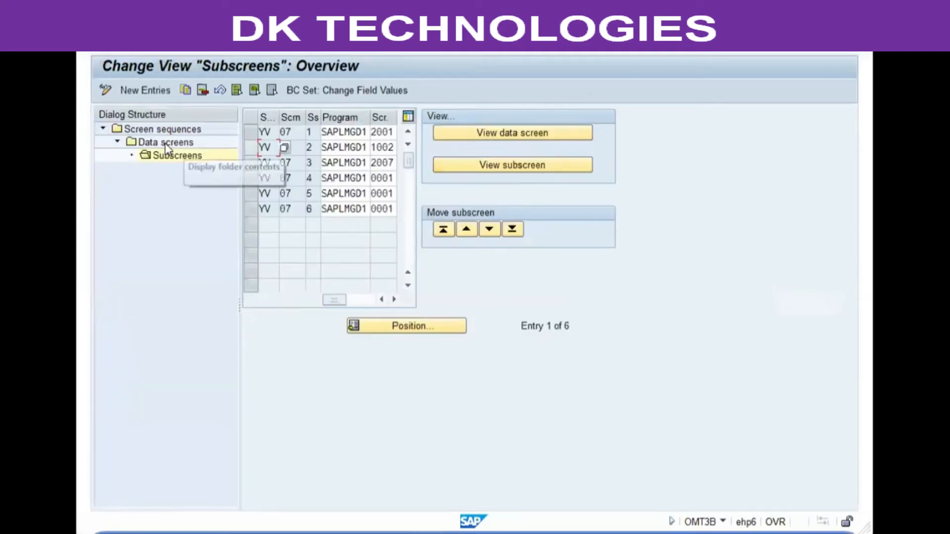
Step: Move subscreen 1002 back up to the first position in the subscreen order
left_click(247, 147)
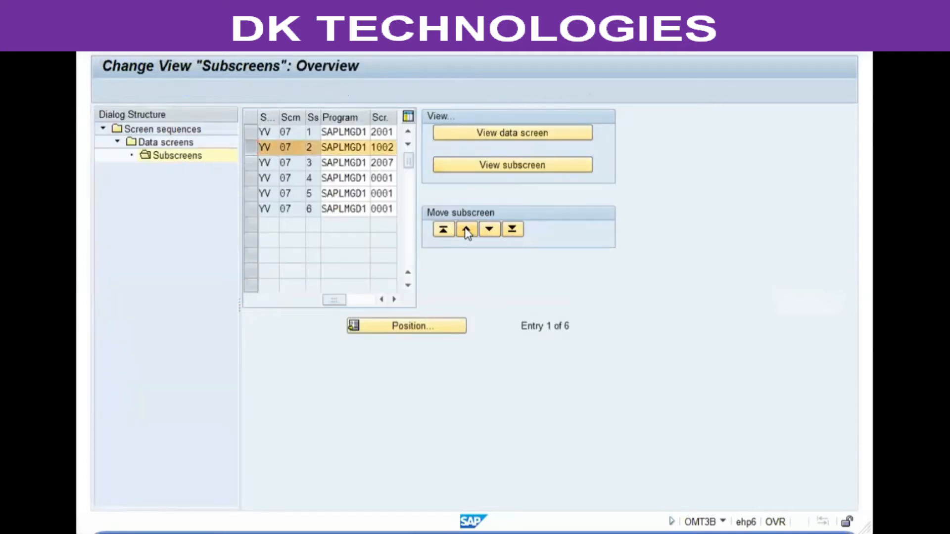
left_click(466, 230)
left_click(258, 131)
Step: Discard the pending subscreen order changes and return to the data screens overview
left_click(306, 41)
left_click(297, 270)
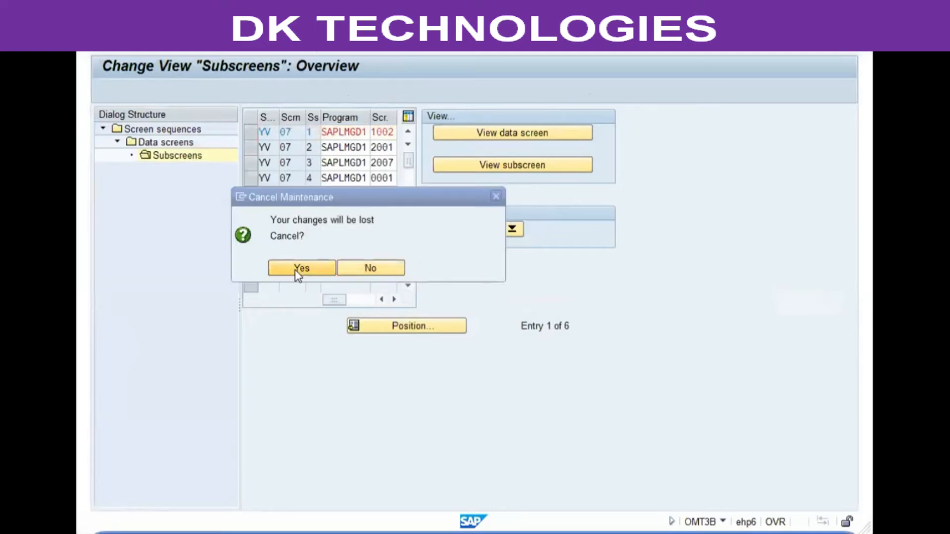
left_click(252, 132)
left_click(306, 41)
left_click(317, 266)
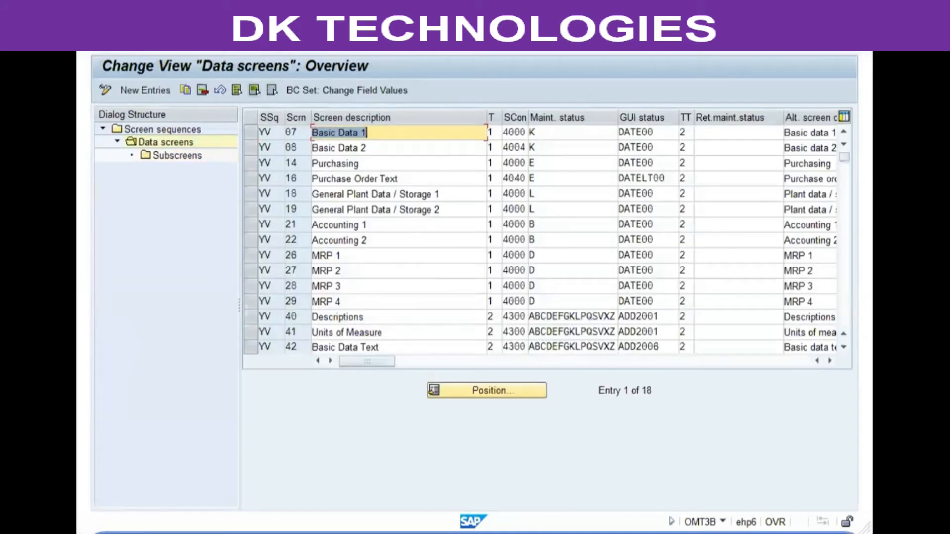
Step: Check the subscreens of Basic Data 1 again and return to the data screens overview
left_click(244, 131)
double_click(178, 155)
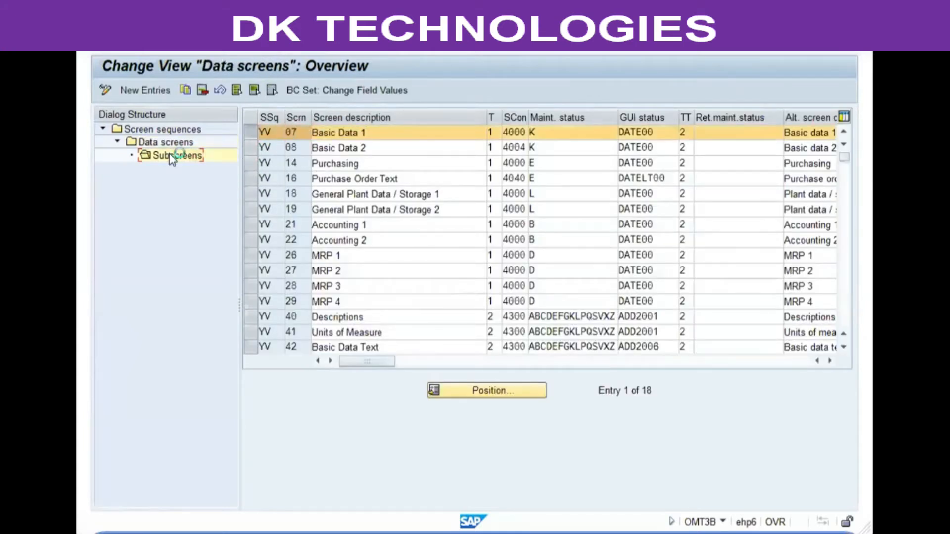
double_click(182, 144)
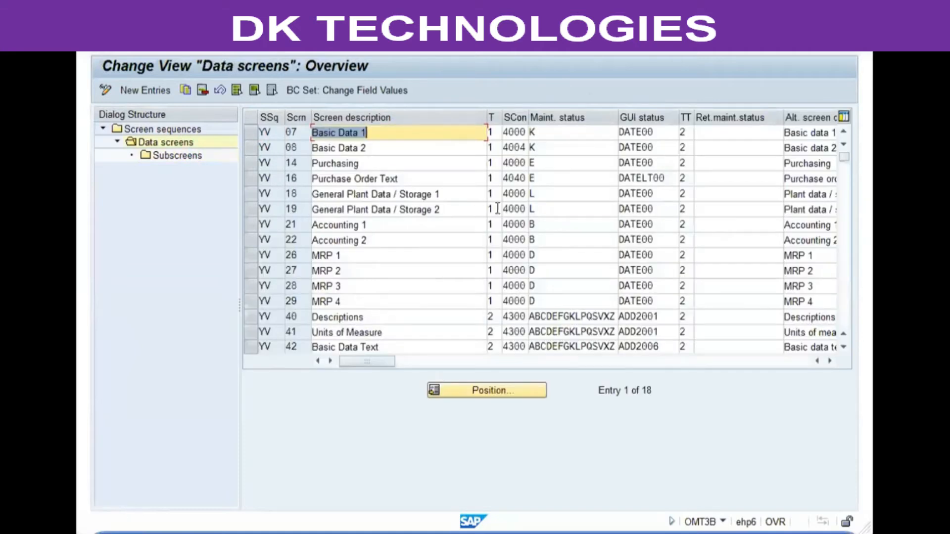
left_click(554, 207)
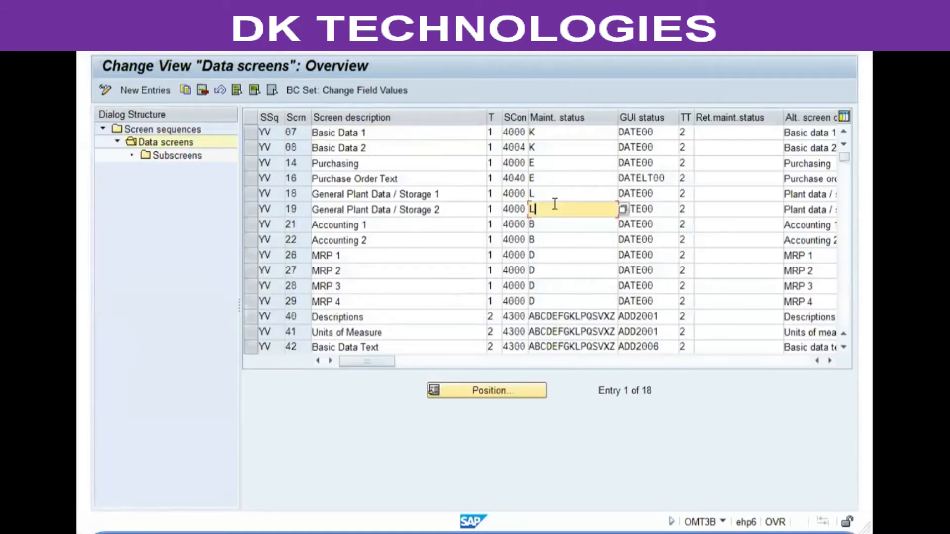
Step: Save the YV data screens under customizing request EH6K902415 and exit to the implementation guide
left_click(249, 45)
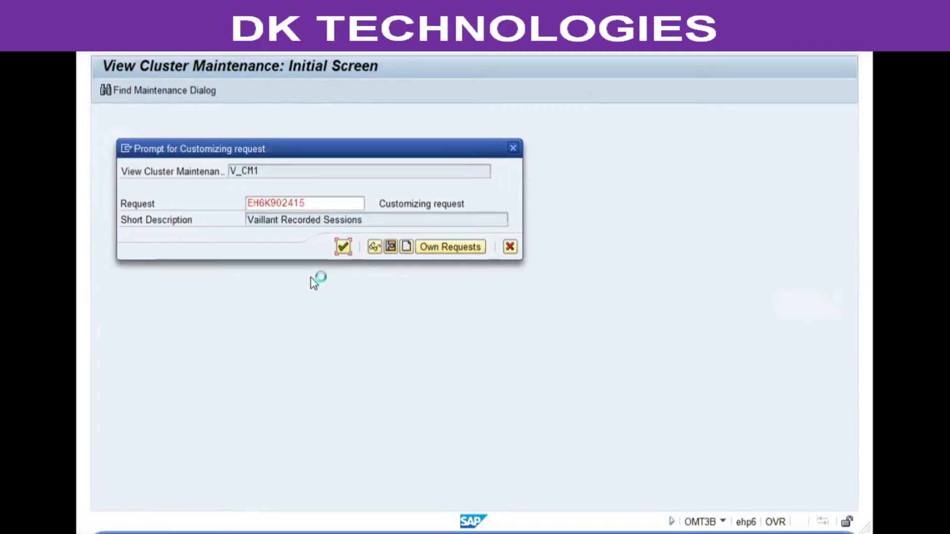
key("Return")
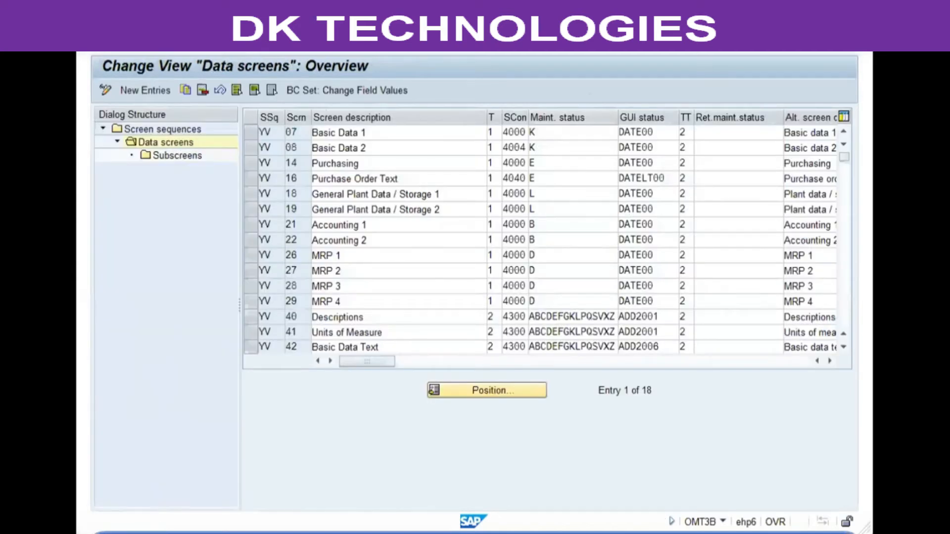
key("F3")
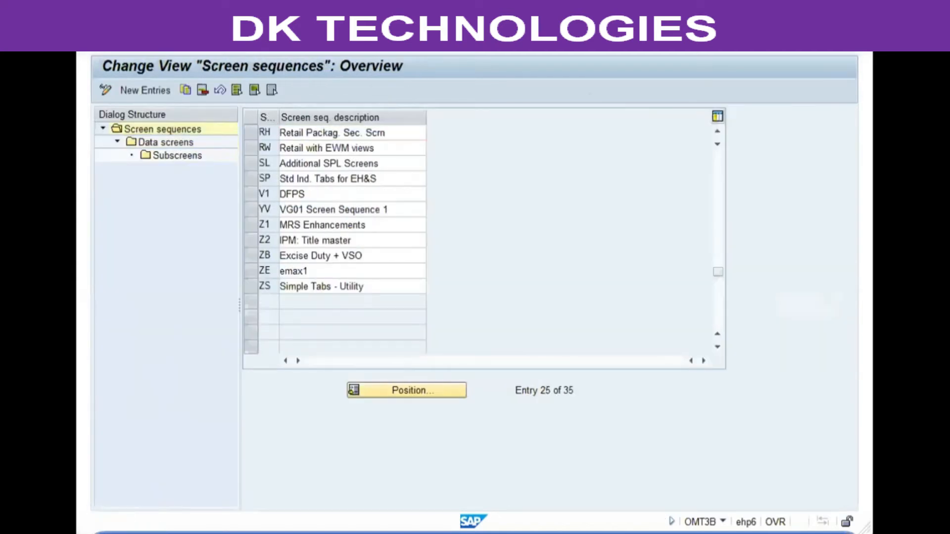
key("F3")
Step: Open Maintain Order of Main and Additional Screens and display the screen order details for sequence YV, VG01 Screen Sequence 1
left_click(258, 237)
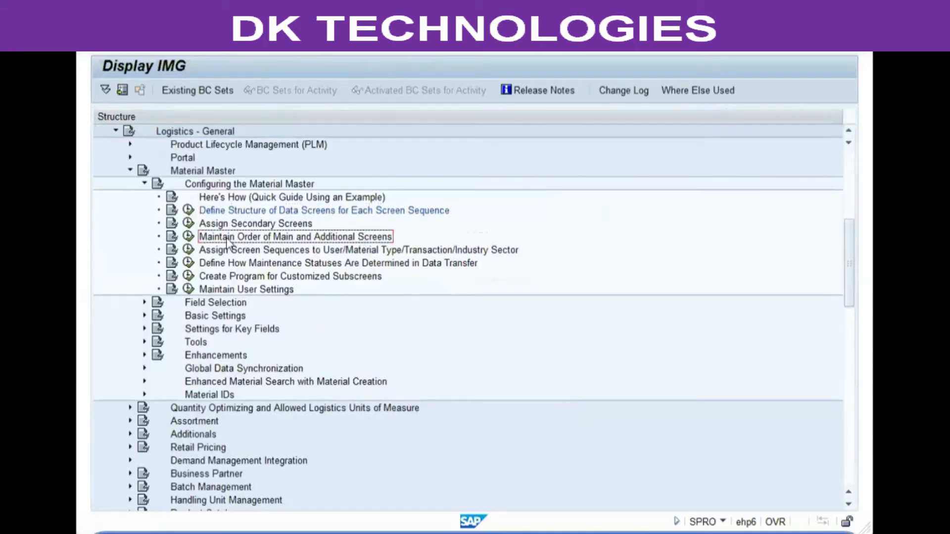
left_click(188, 236)
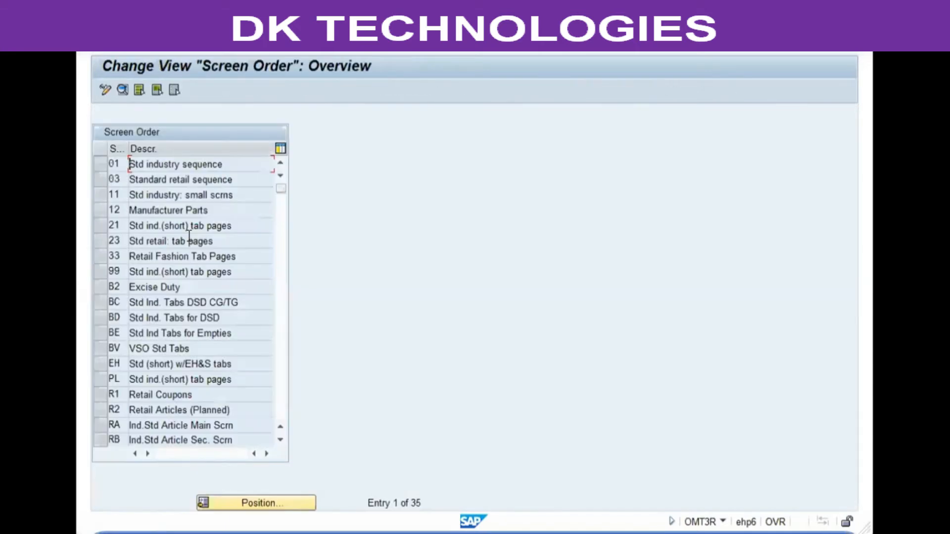
scroll(207, 188, "down", 6)
left_click(149, 333)
double_click(226, 335)
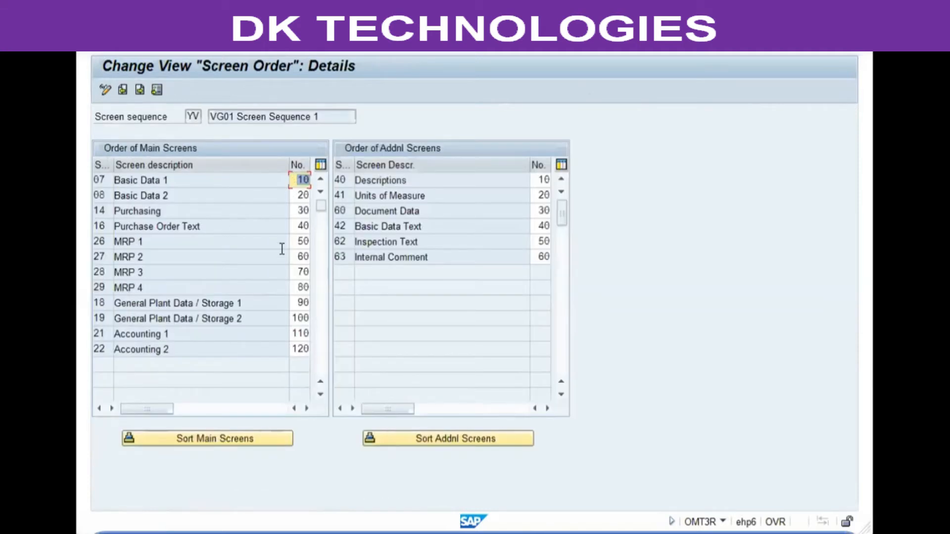
left_click(296, 182)
left_click(297, 211)
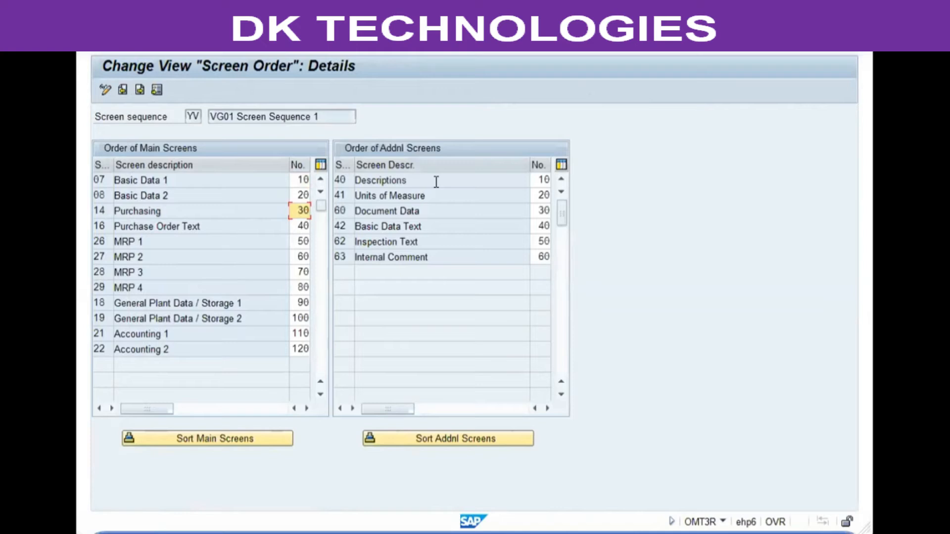
Step: Number the main screens Purchasing 20, General Plant Data / Storage 1 30, General Plant Data / Storage 2 40 and Accounting 1 50
type("2")
key("Down")
key("Down")
key("Down")
key("Down")
key("Down")
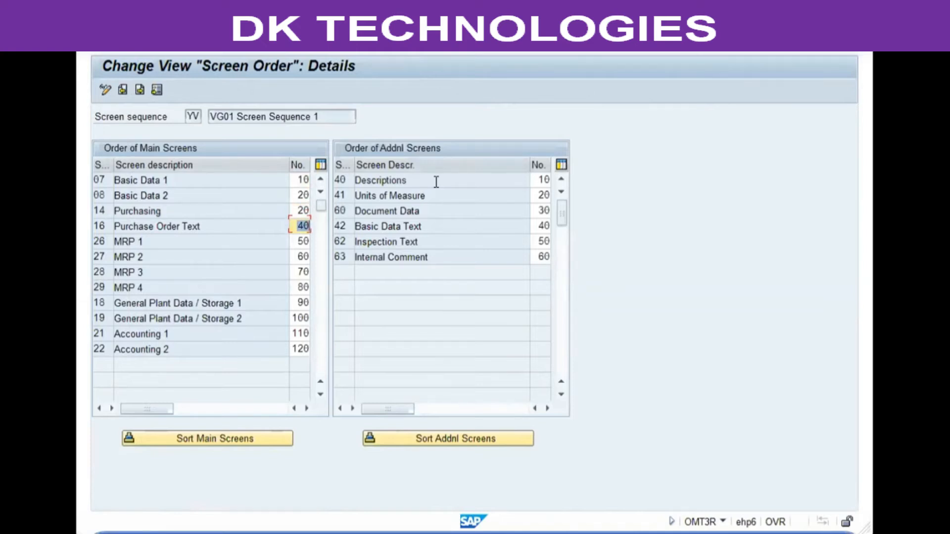
key("Down")
type("30")
key("Down")
type("40")
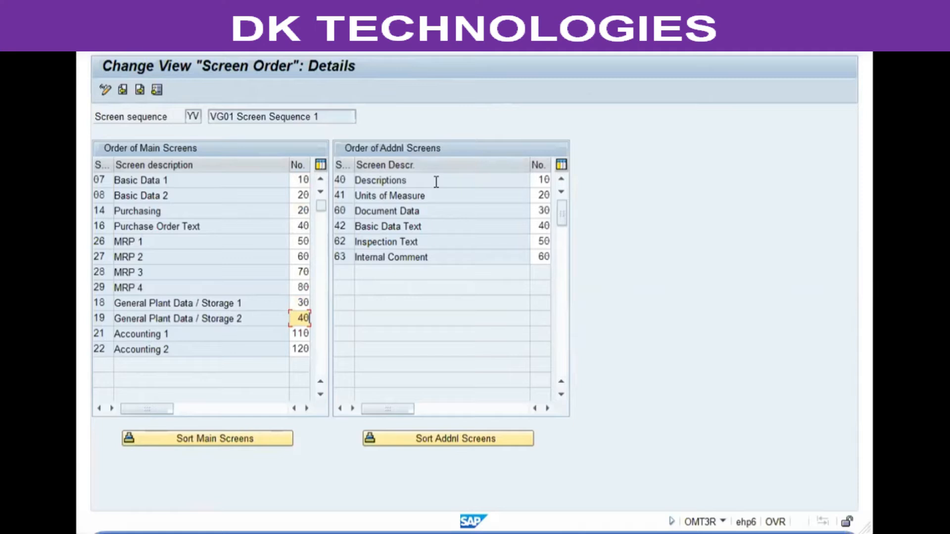
key("Down")
type("0")
Step: Set the order numbers of Basic Data 2 to 60, Purchase Order Text to 70 and Accounting 2 to 80
key("Up")
key("Up")
key("Up")
key("Up")
key("Up")
key("Up")
key("Up")
key("Up")
key("Up")
type("60")
key("Down")
key("Down")
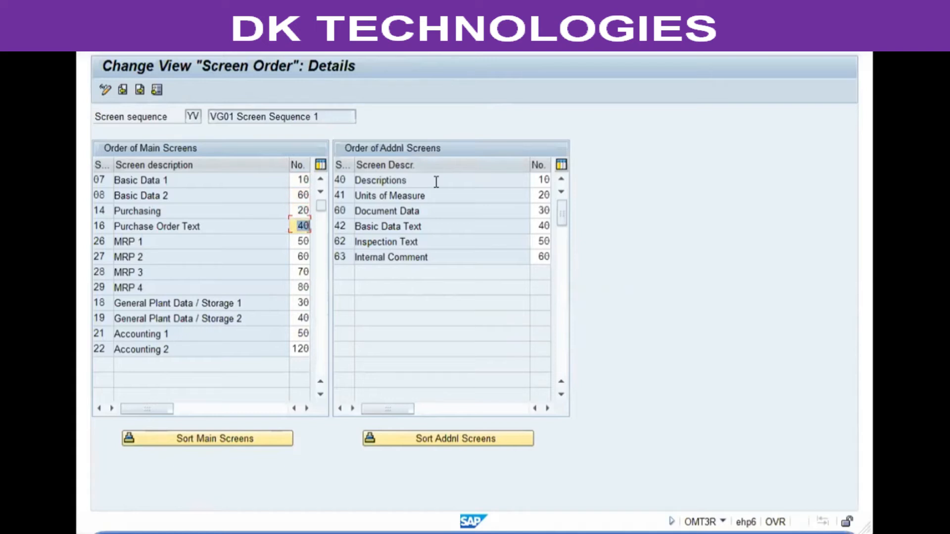
type("70")
key("Down")
key("Down")
key("Down")
key("Down")
key("Down")
key("Down")
key("Down")
key("Down")
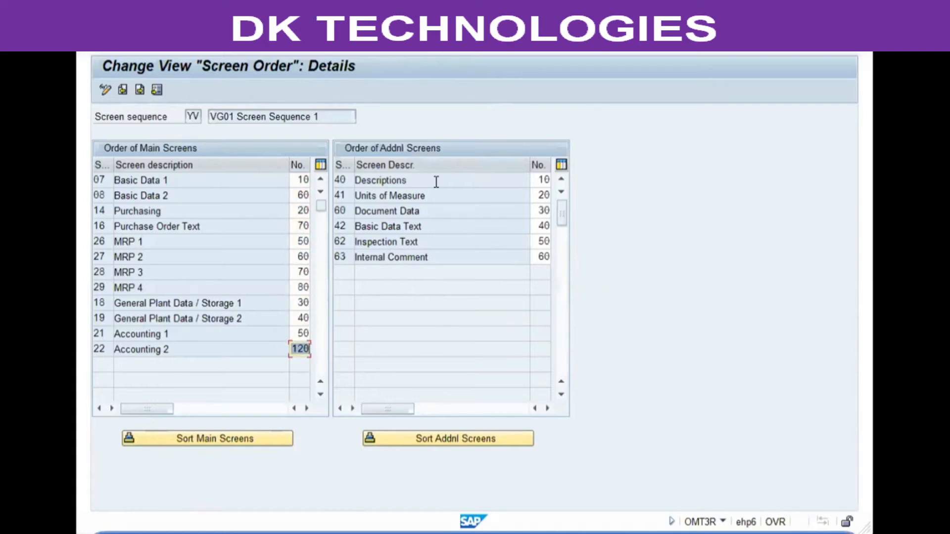
type("80")
Step: Set the order numbers of MRP 1, MRP 2, MRP 3 and MRP 4 to 90, 100, 110 and 120
key("Up")
key("Up")
key("Up")
key("Up")
key("Up")
key("Up")
key("Up")
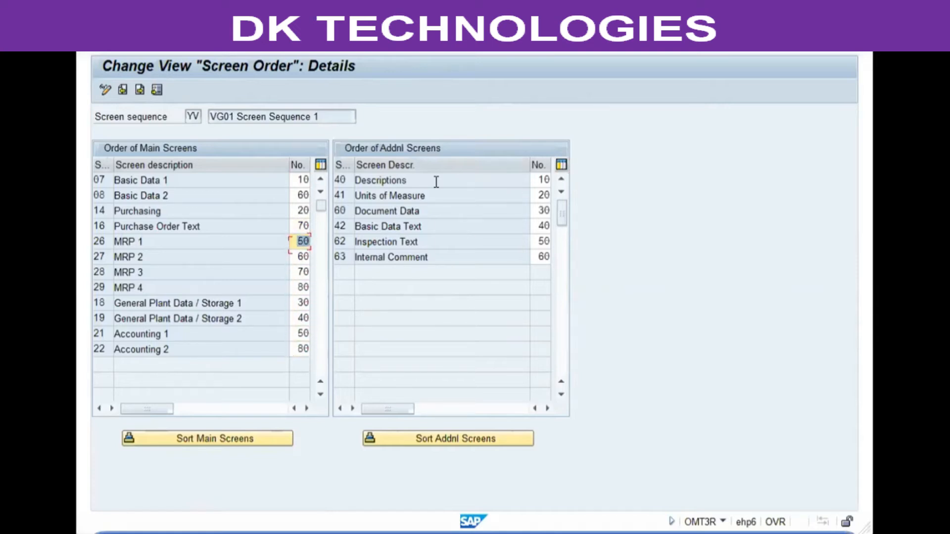
type("90")
key("Down")
type("100")
key("Down")
type("110")
key("Down")
type("120")
key("Return")
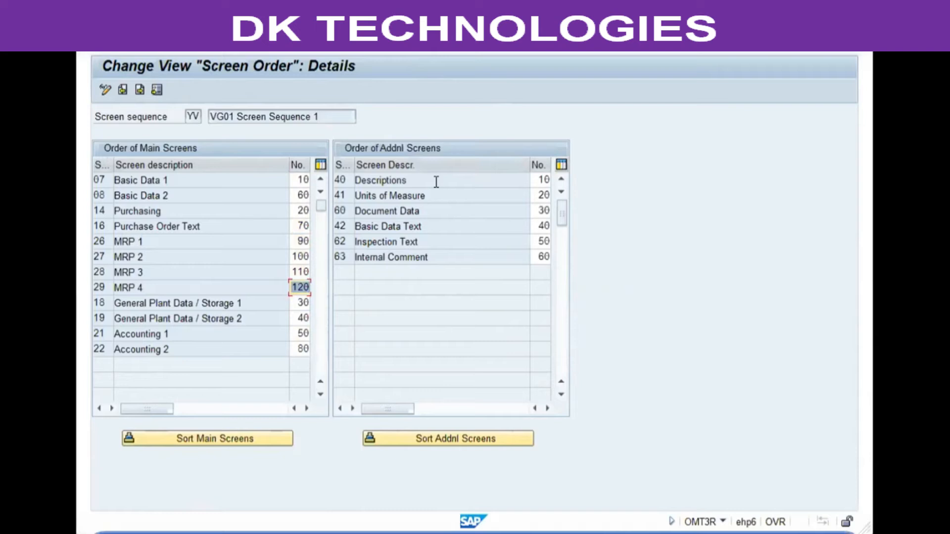
Step: Apply the new numbering so the main screens are sorted by number, and go through the resulting order down to MRP 4
left_click(260, 41)
left_click(299, 179)
key("Down")
key("Down")
key("Down")
key("Down")
key("Down")
key("Down")
key("Down")
key("Down")
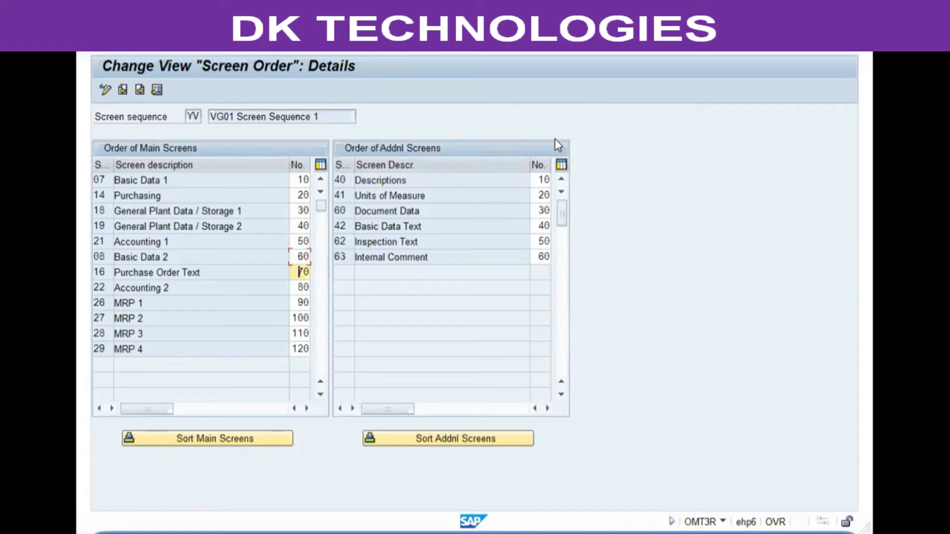
key("Down")
key("Down")
key("Down")
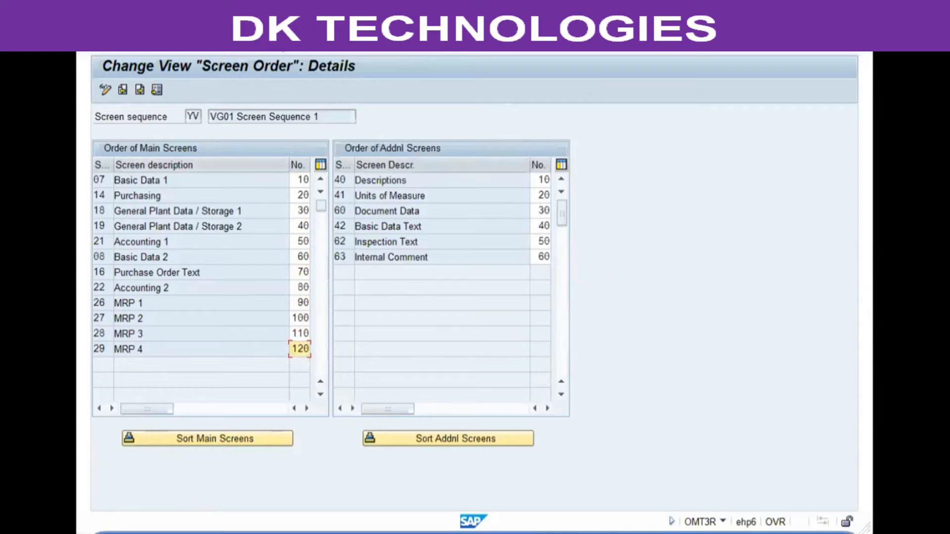
Step: Return to the implementation guide and open Assign Screen Sequences to User/Material Type/Transaction/Industry Sector
key("F3")
key("F3")
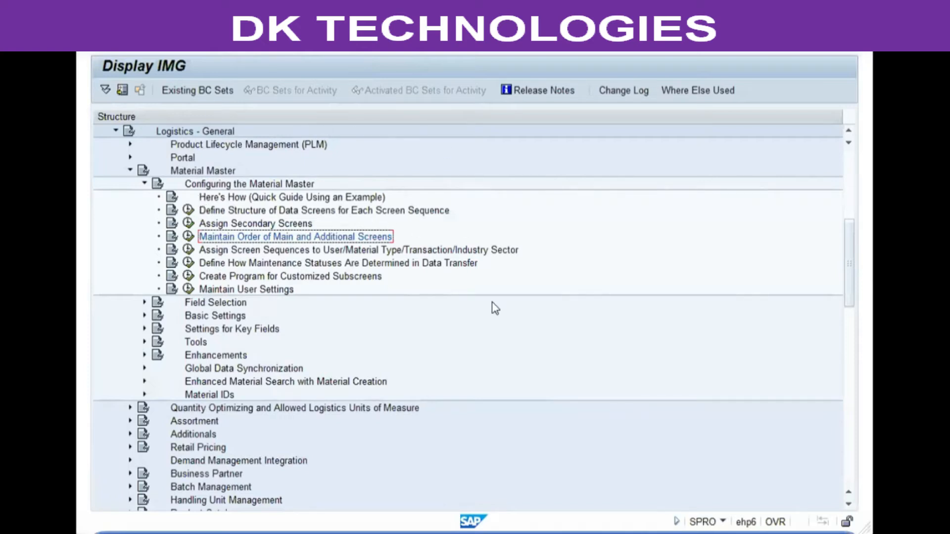
left_click(323, 262)
left_click(308, 253)
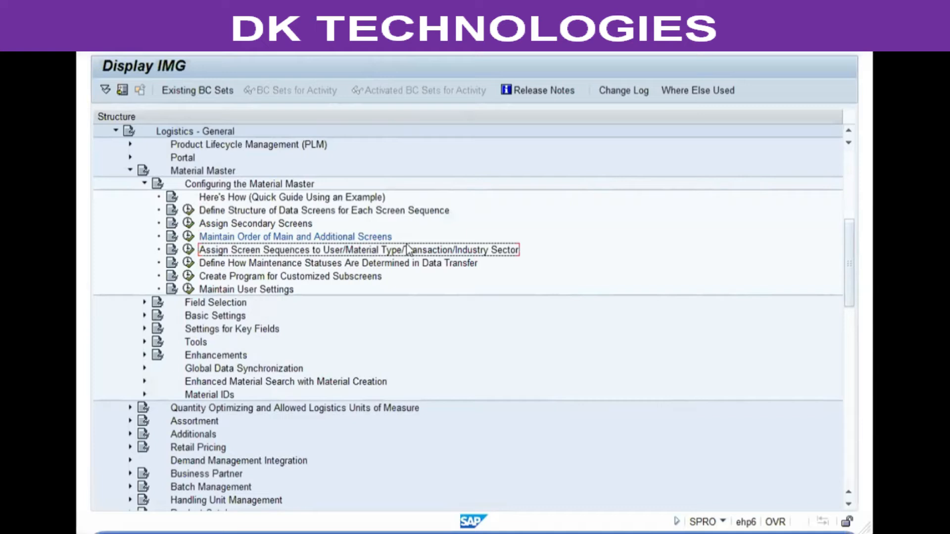
left_click(187, 249)
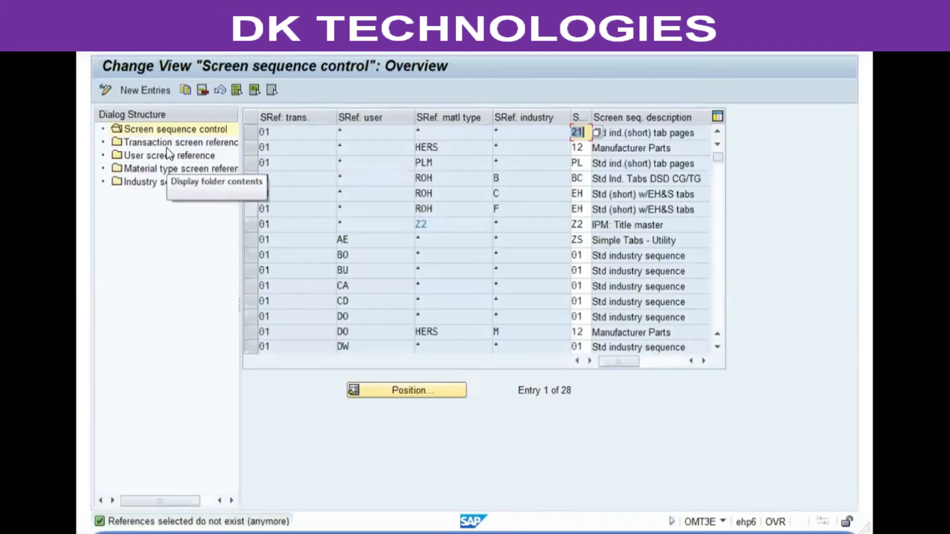
Step: In the material type screen references, set the screen reference of material type ROH, RAW MATERIAL, to VGR
left_click(153, 141)
left_click(153, 154)
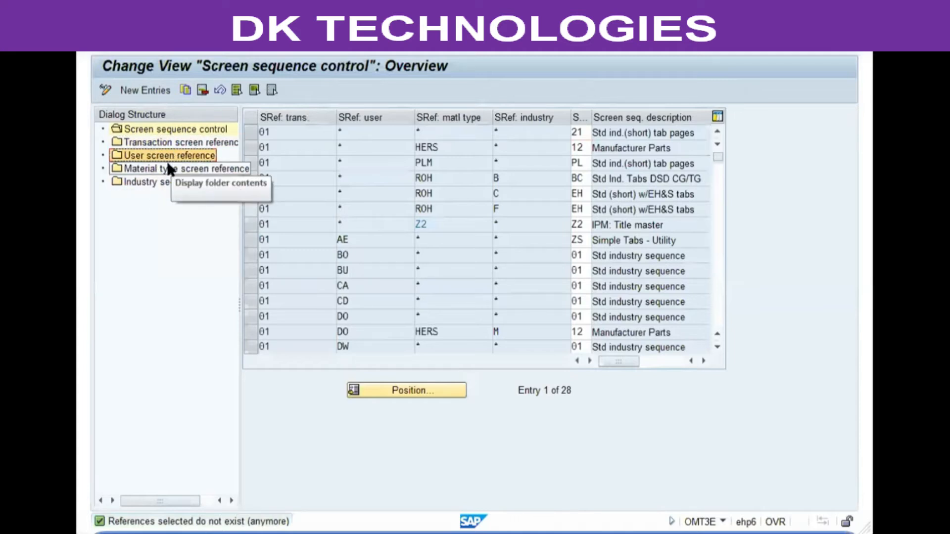
left_click(168, 168)
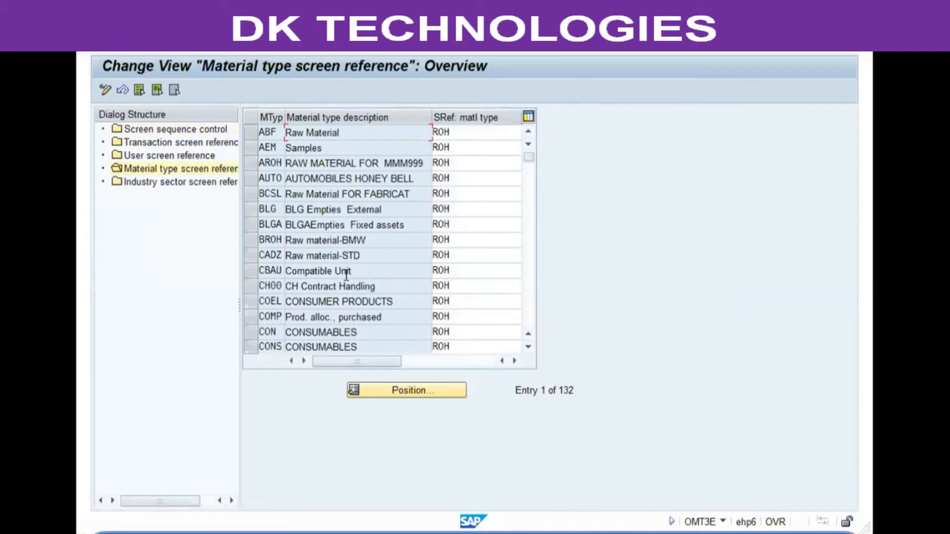
scroll(348, 283, "down", 1)
scroll(347, 283, "down", 15)
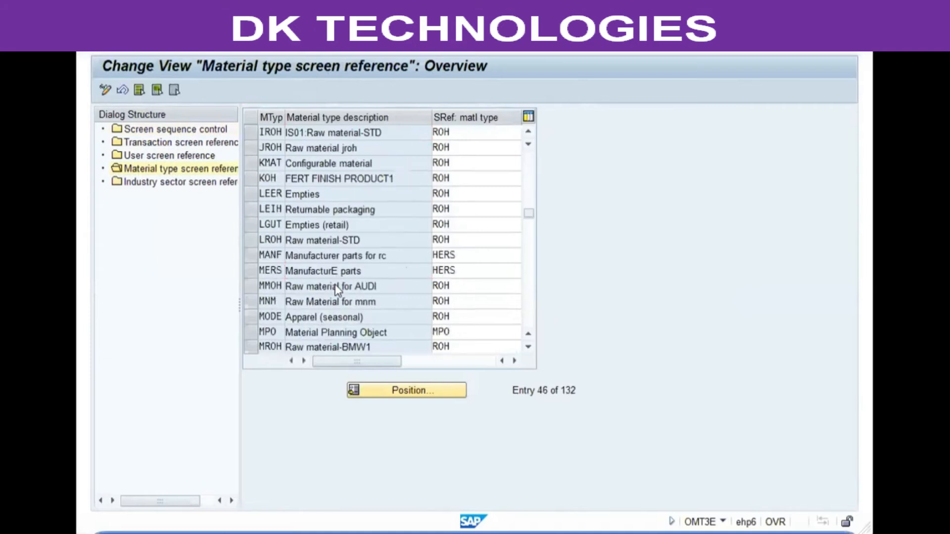
scroll(336, 287, "down", 4)
scroll(337, 287, "down", 3)
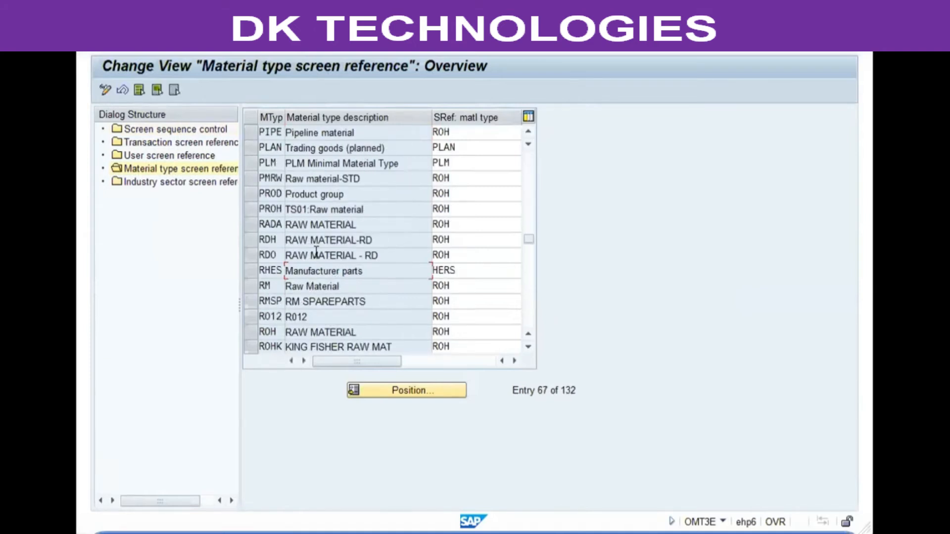
scroll(317, 252, "down", 2)
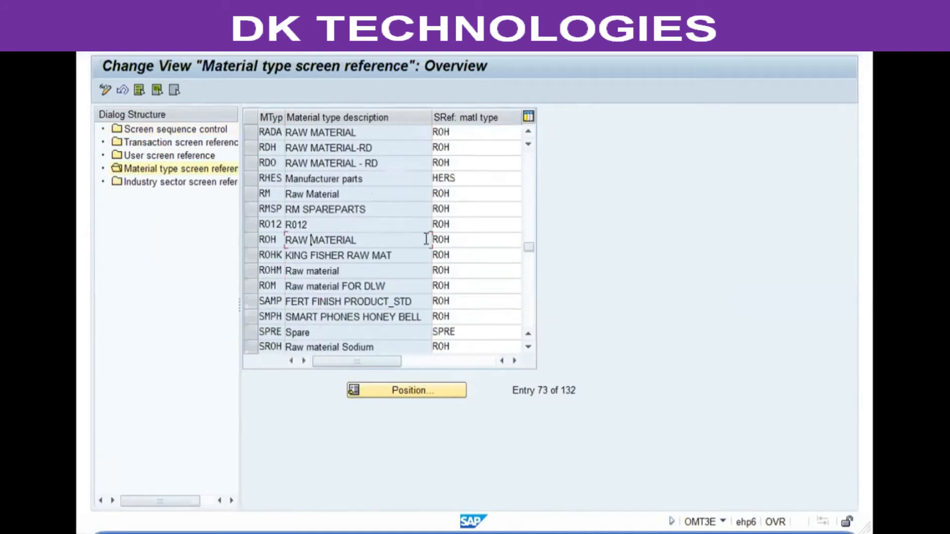
double_click(460, 239)
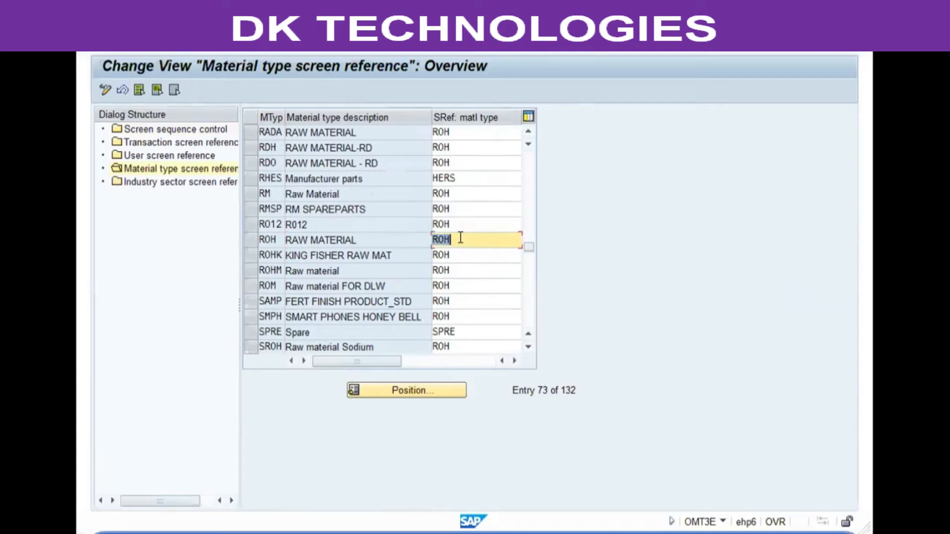
type("vg")
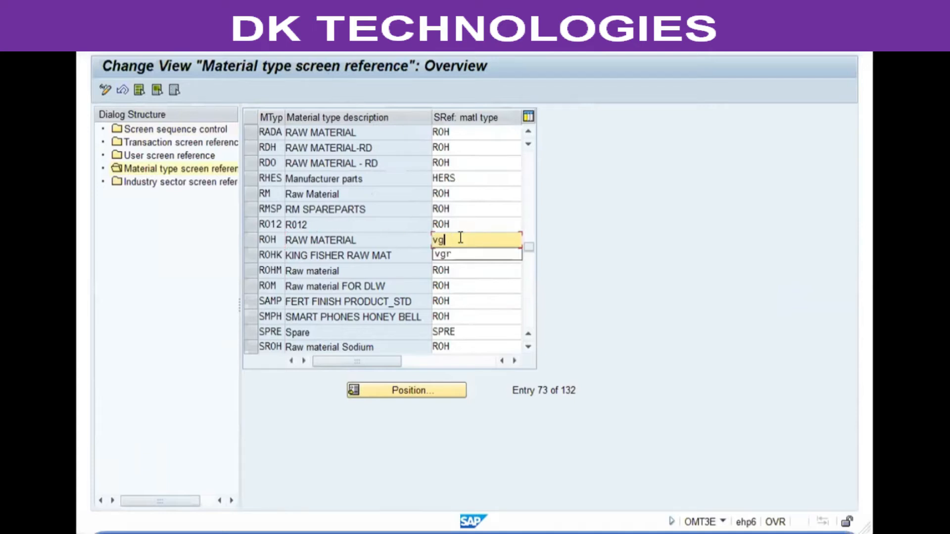
type("r")
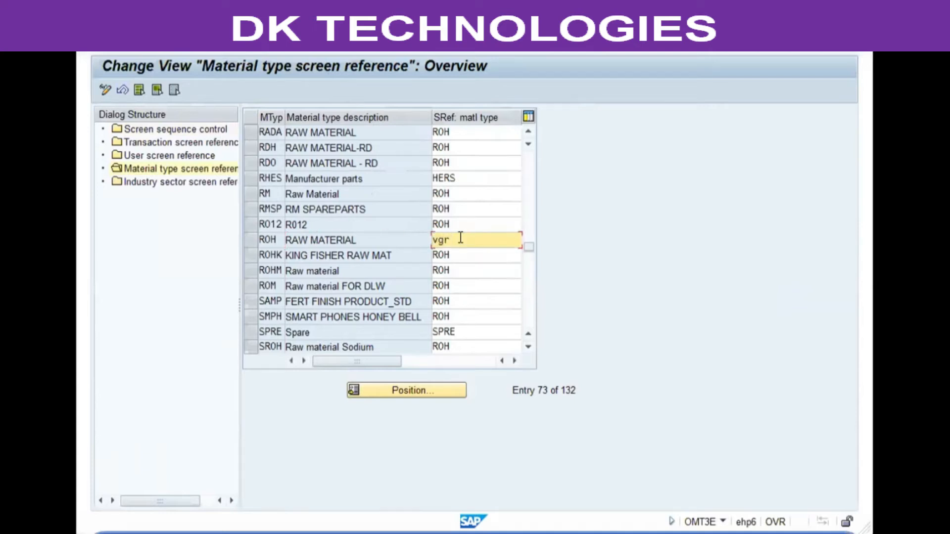
key("Return")
Step: Set the industry screen reference of sector M, Mechanical Engineering, to V and save under customizing request EH6K902415
left_click(145, 183)
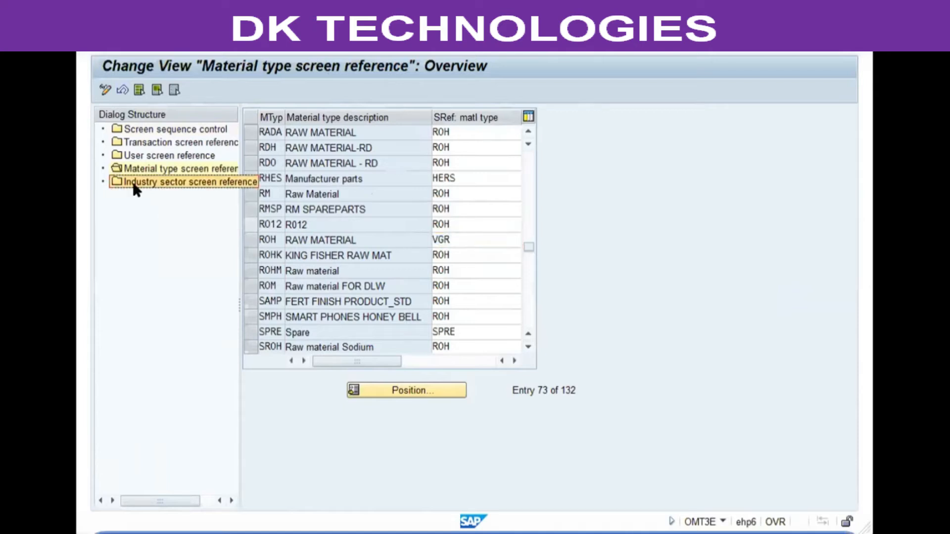
double_click(166, 182)
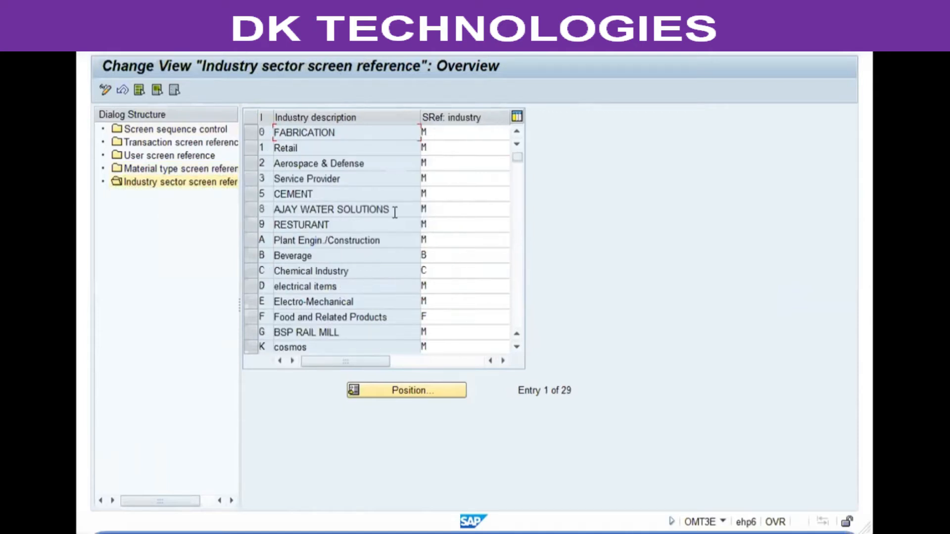
scroll(442, 166, "down", 2)
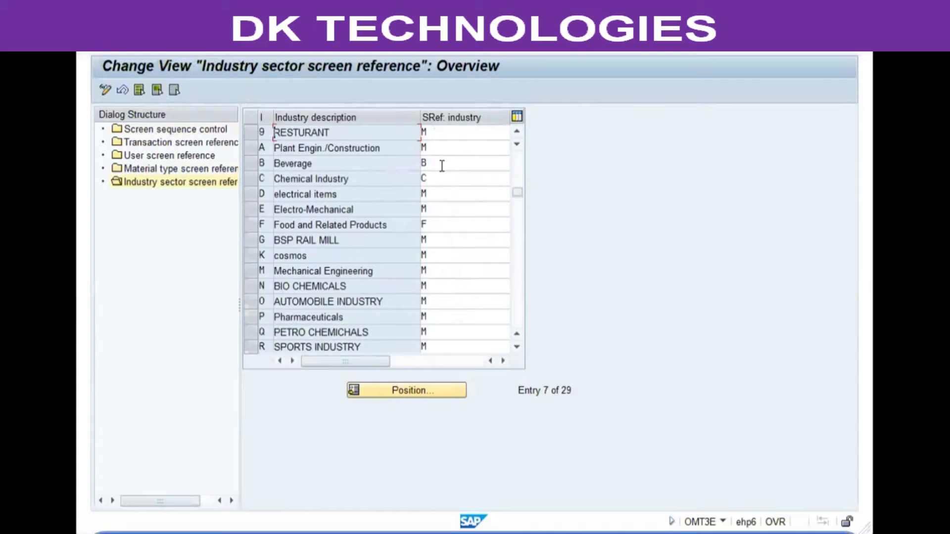
left_click(373, 270)
scroll(451, 254, "down", 3)
scroll(452, 253, "up", 3)
double_click(432, 267)
type("V")
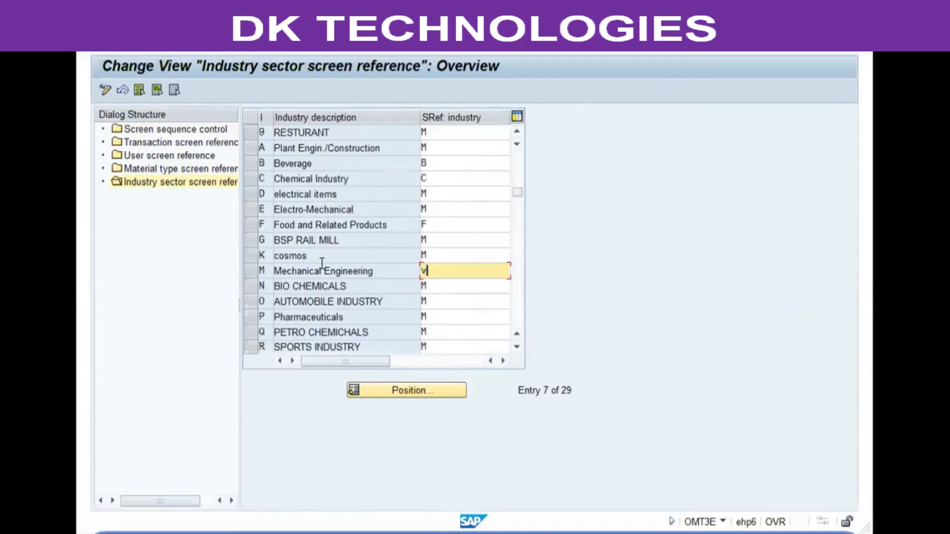
key("Return")
left_click(465, 267)
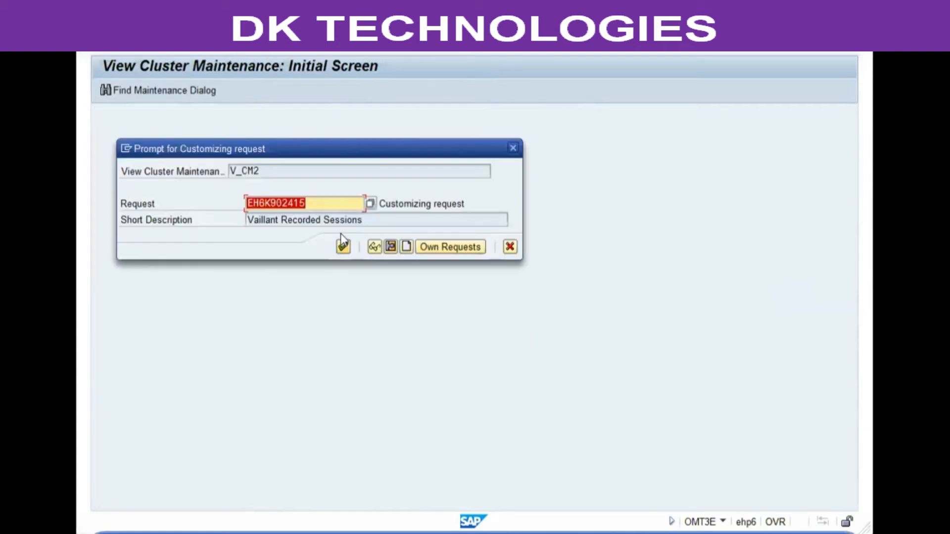
left_click(343, 247)
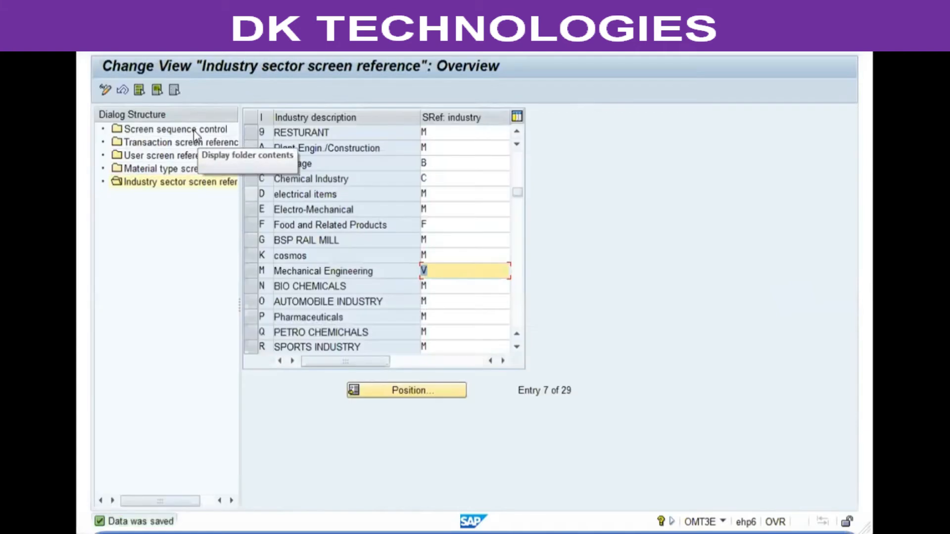
Step: Add a screen sequence control entry with transaction reference 01, user *, material type VGR, industry V and screen sequence YV
double_click(176, 131)
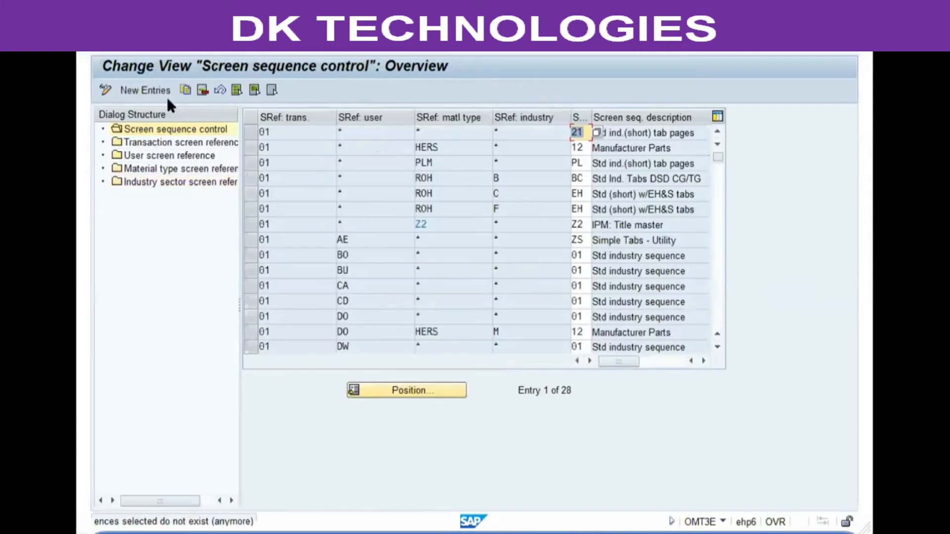
left_click(152, 89)
type("01")
key("Tab")
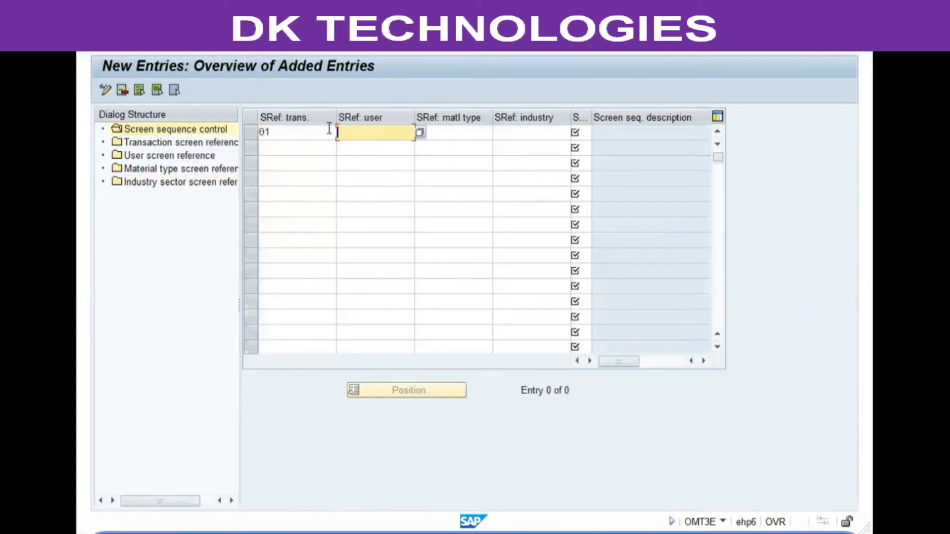
type("*")
key("Tab")
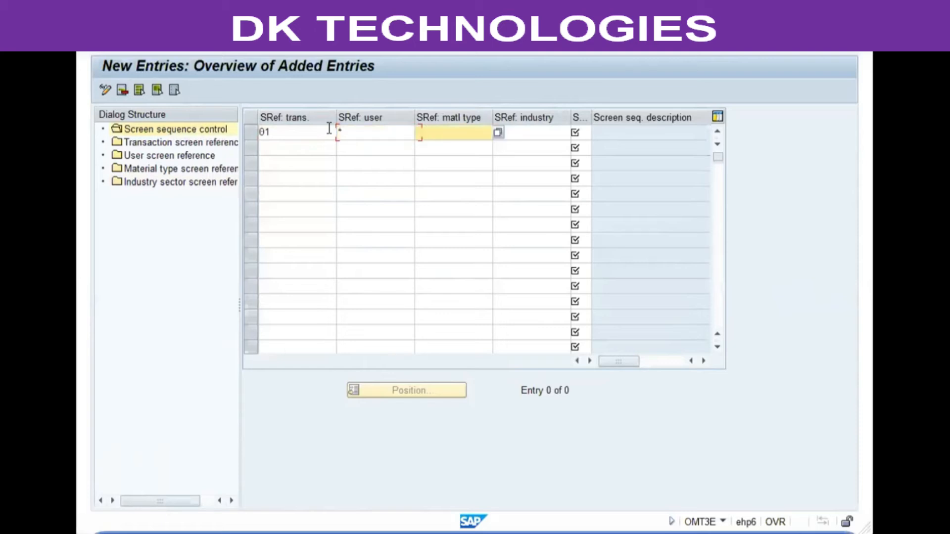
type("vgr")
key("Tab")
type("v")
key("Tab")
type("yv")
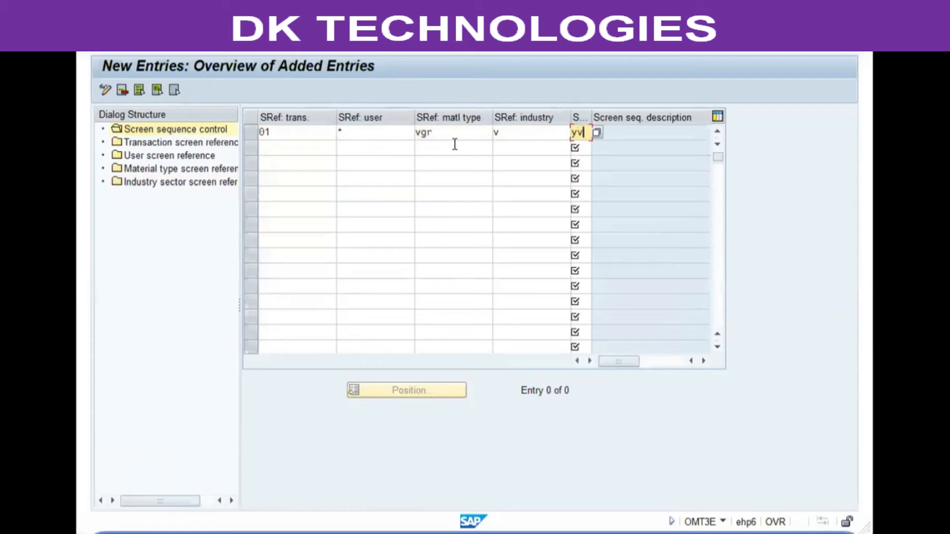
Step: Review the new entry's reference fields, enter YV again as its screen sequence and confirm the entry
left_click(354, 131)
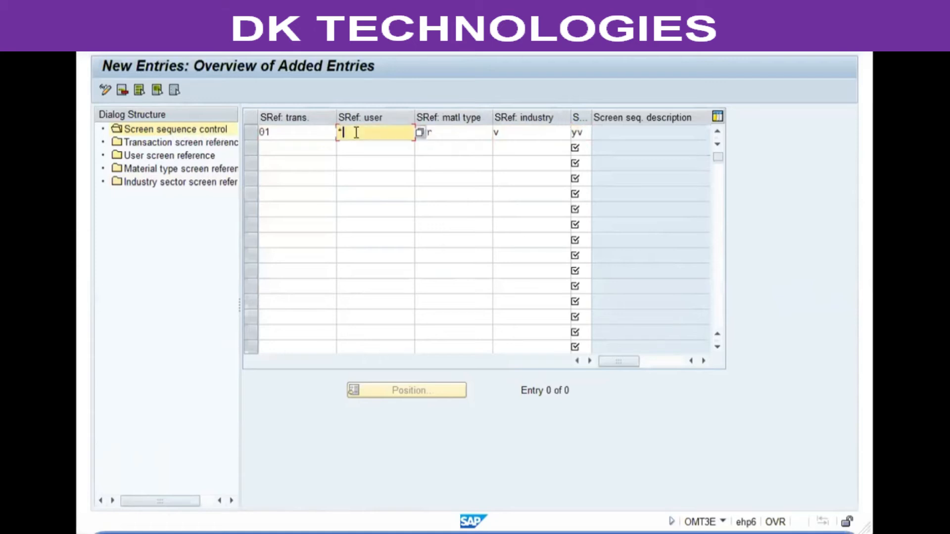
left_click(276, 132)
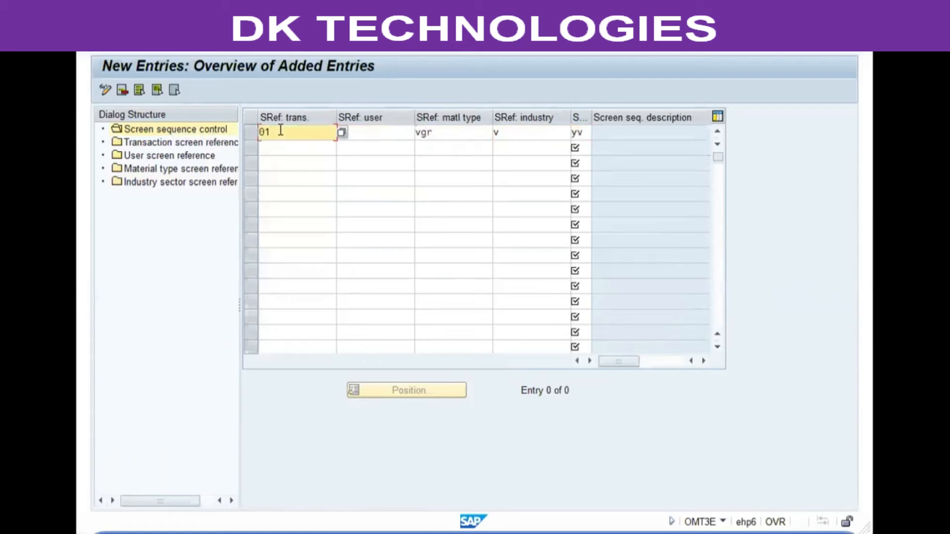
left_click(449, 133)
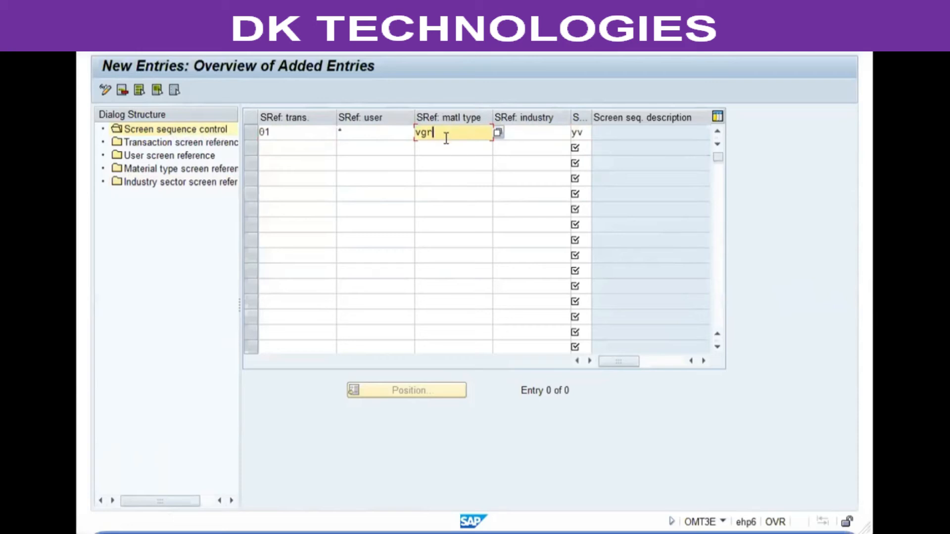
left_click(539, 134)
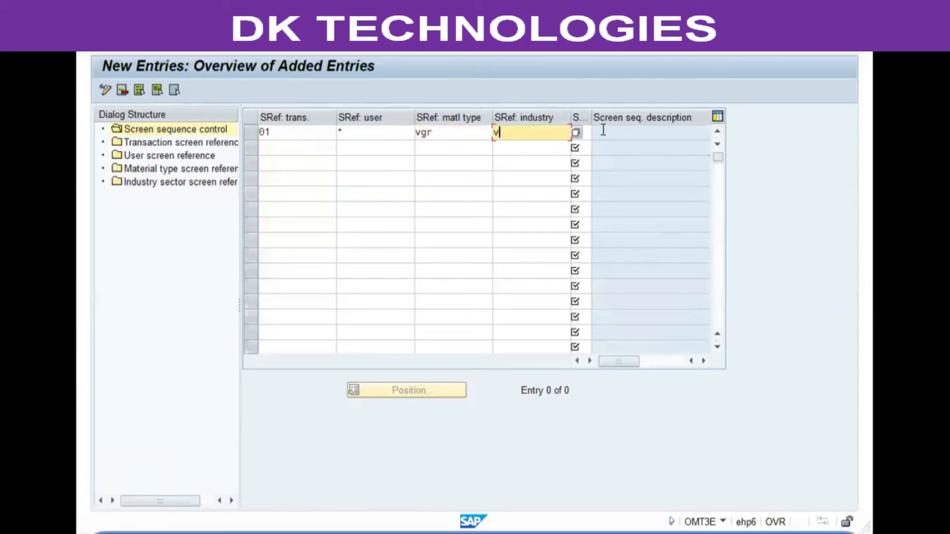
key("Tab")
type("yv")
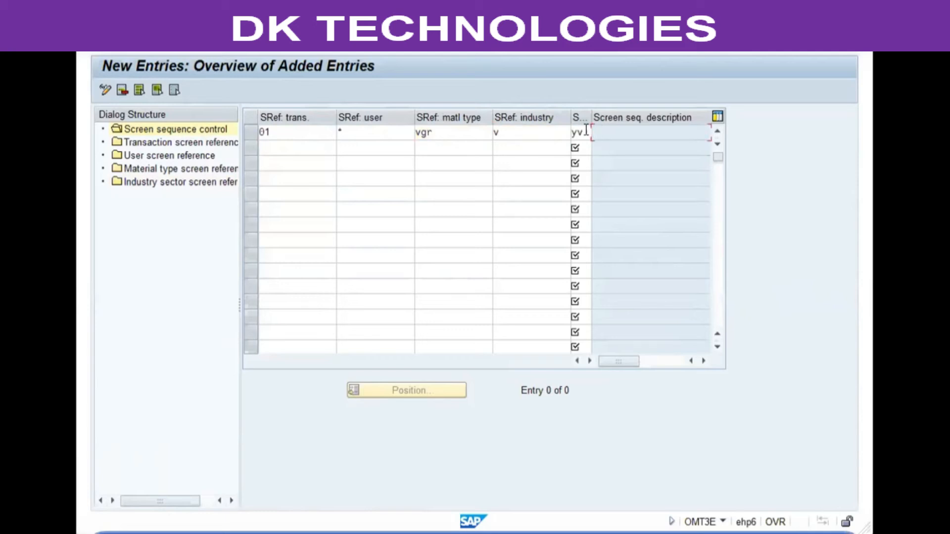
left_click(603, 134)
key("Return")
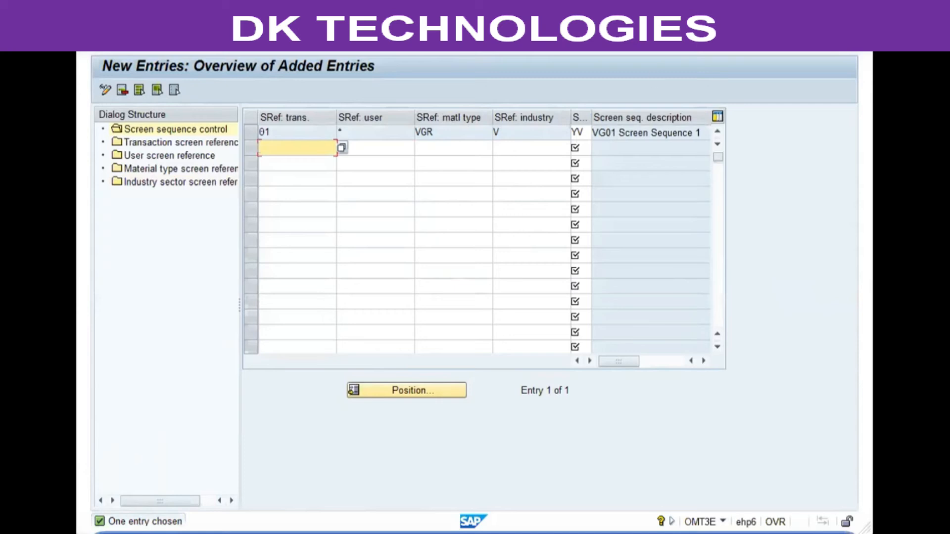
Step: Switch to the Change Material transaction MM02 and open the view selection for material 943
key("Return")
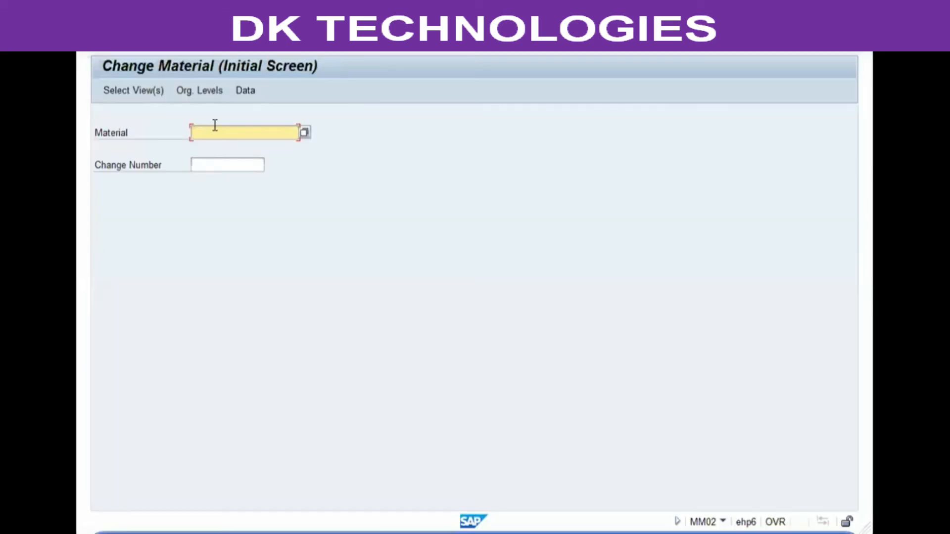
type("94")
type("3")
key("Return")
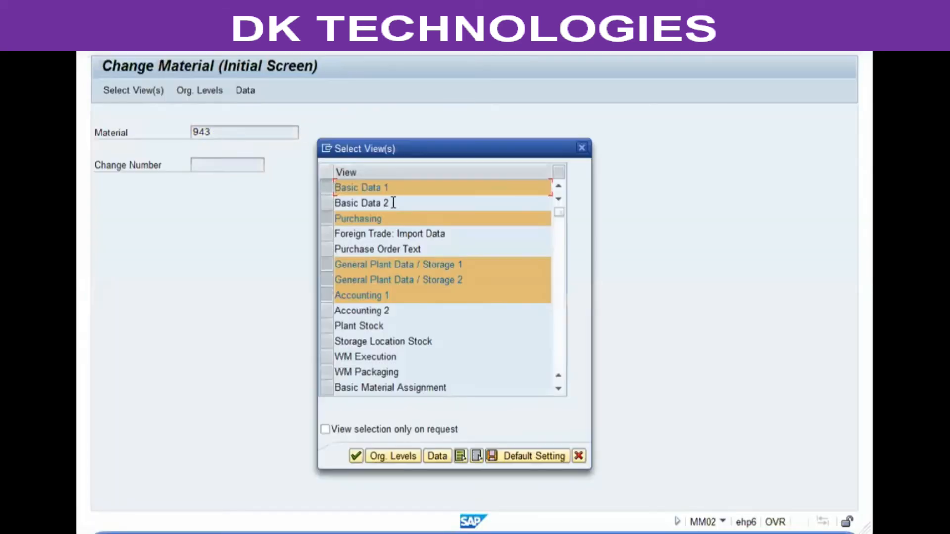
left_click_drag(469, 142, 508, 94)
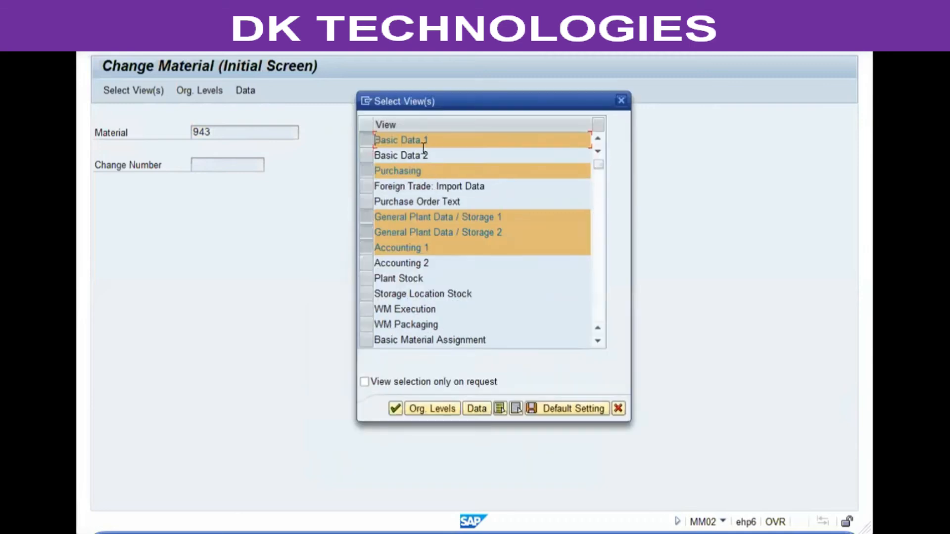
Step: Examine which views are offered for material 943 and in what order, and cancel the view selection
left_click(430, 155)
left_click(426, 170)
left_click(424, 186)
left_click(404, 249)
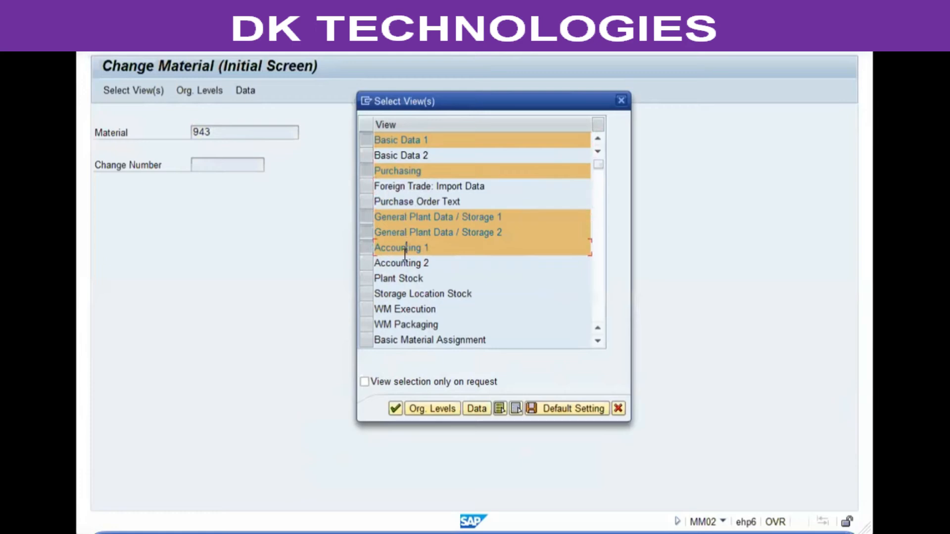
left_click(398, 295)
left_click(384, 309)
scroll(496, 236, "down", 1)
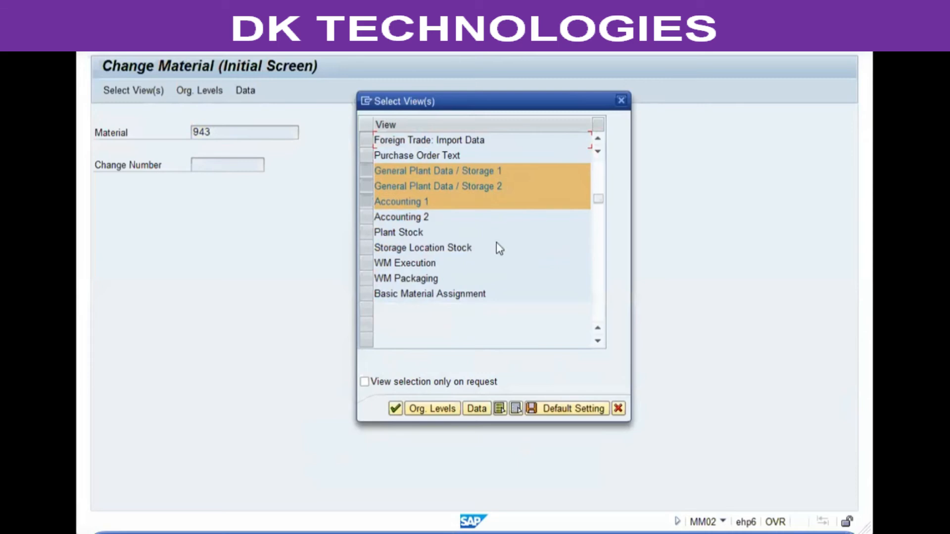
scroll(500, 248, "up", 1)
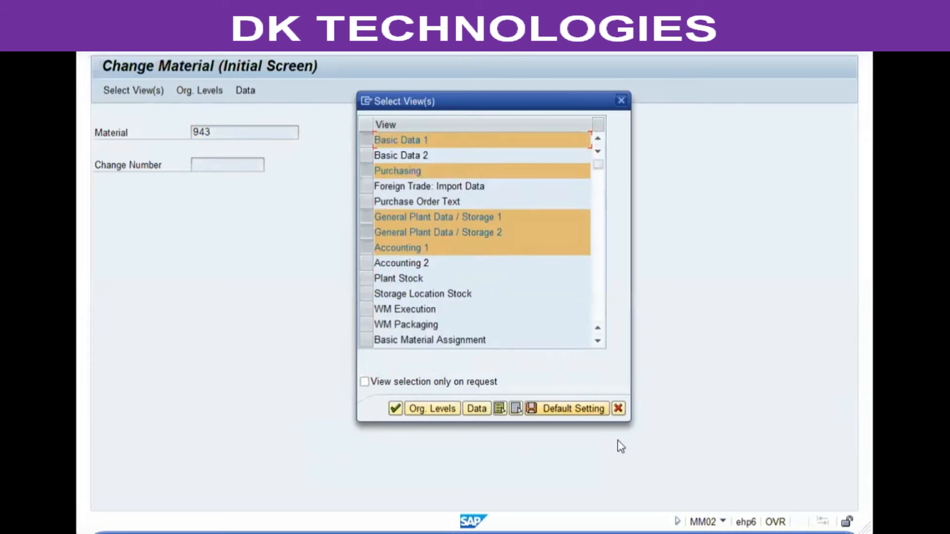
left_click(617, 409)
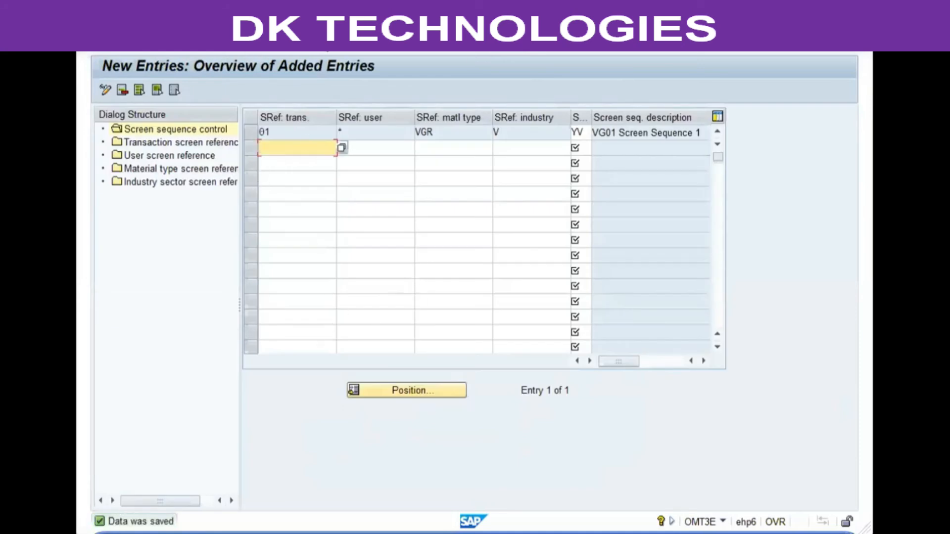
Step: Save the new screen sequence control entry that assigns sequence YV
left_click(260, 47)
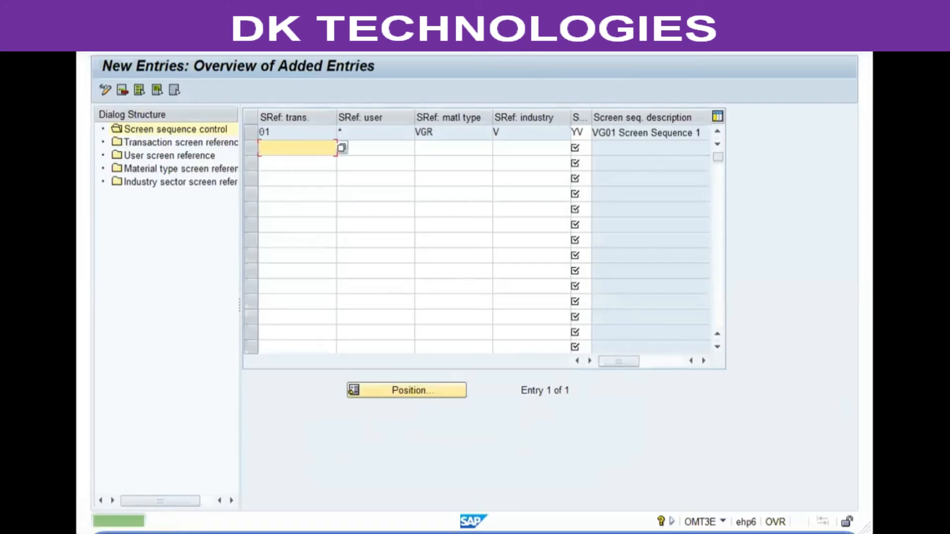
key("ctrl+s")
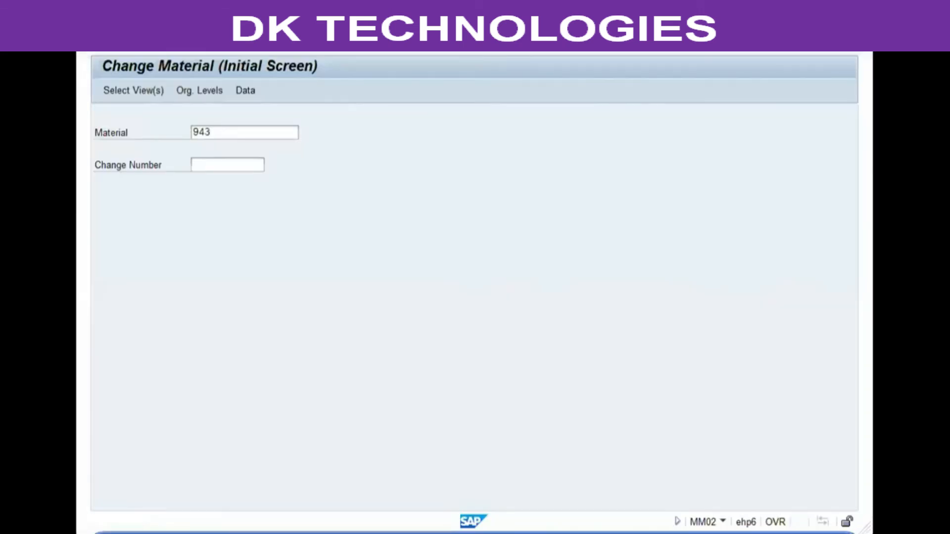
Step: Leave and restart the Change Material transaction MM02, and reopen the view selection for material 943
left_click(173, 58)
left_click(172, 55)
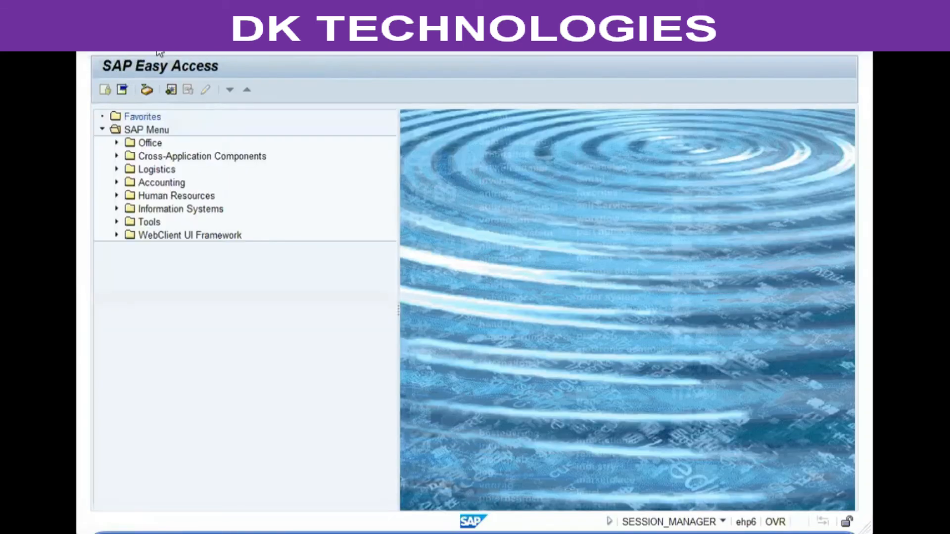
key("Return")
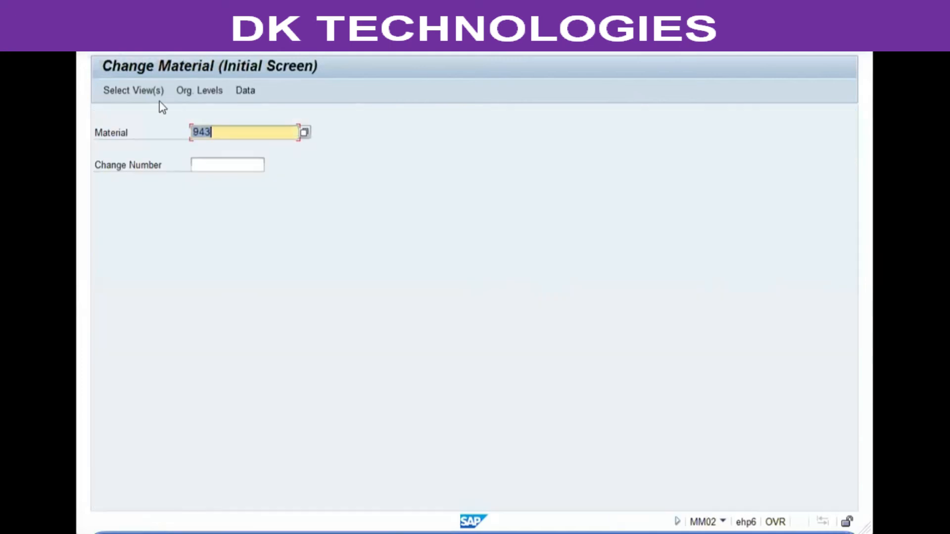
left_click(246, 131)
key("Return")
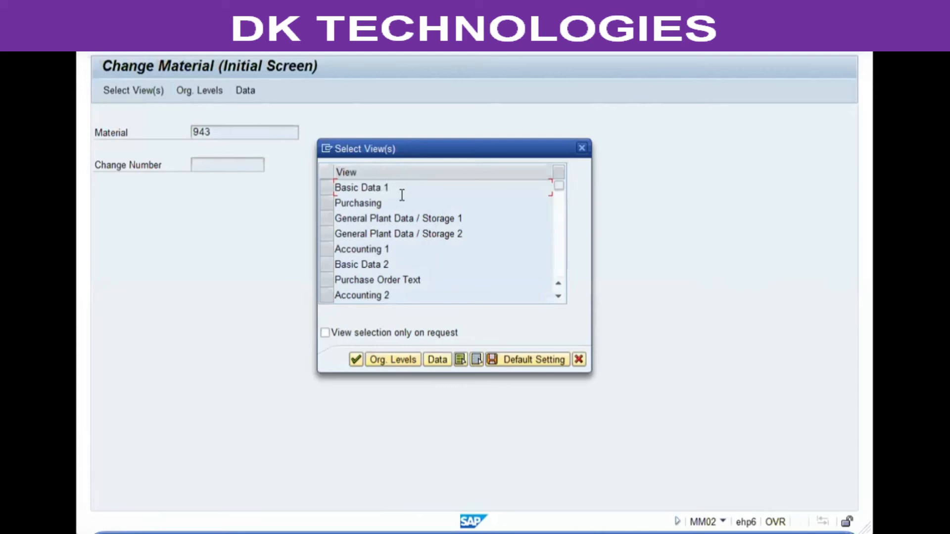
Step: Review the order of the offered views, open Basic Data 1 of material 943 and leave the material without changes
left_click(331, 188)
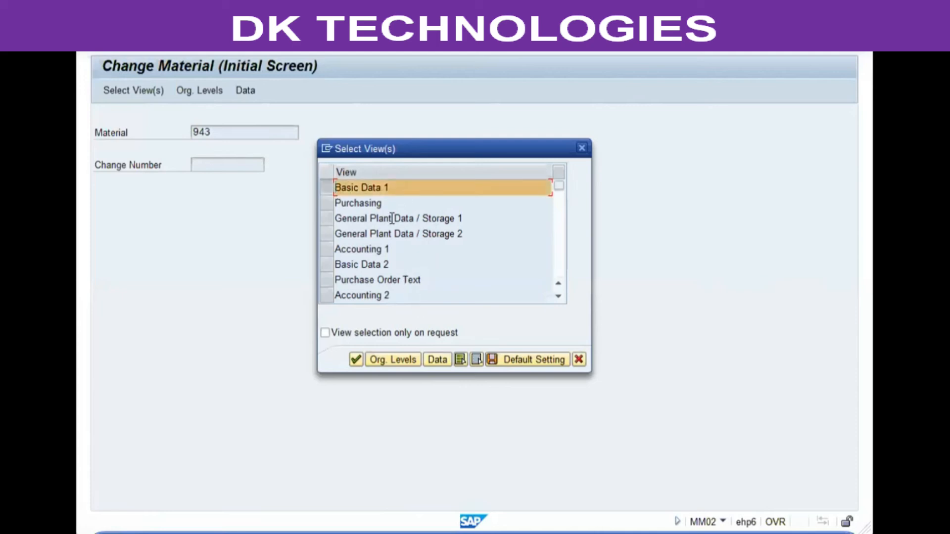
left_click(559, 297)
left_click(558, 297)
left_click(559, 297)
left_click(558, 284)
left_click(558, 284)
left_click(558, 284)
double_click(377, 190)
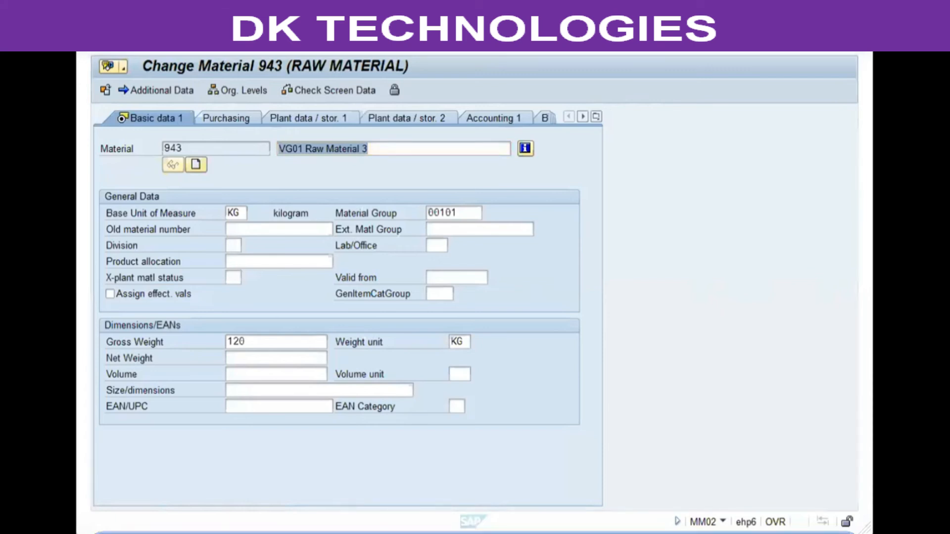
key("F3")
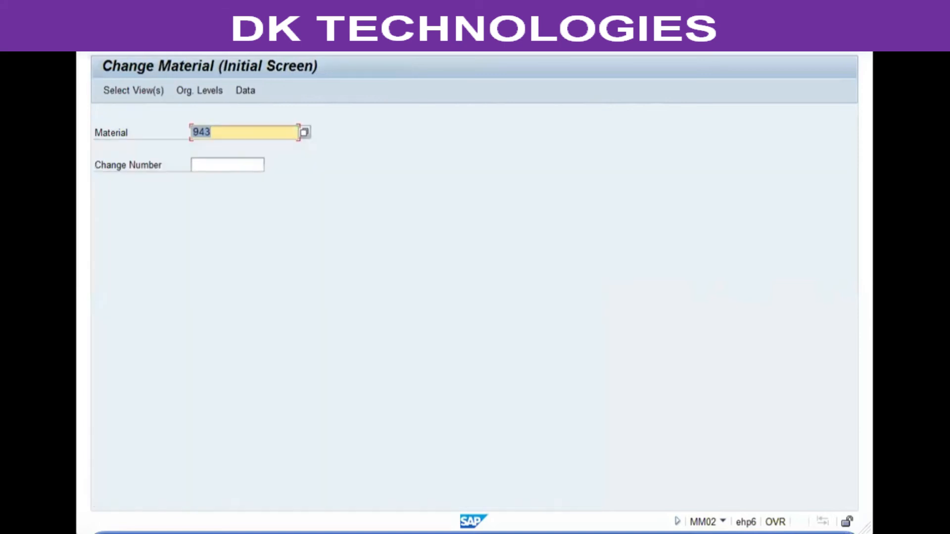
key("F3")
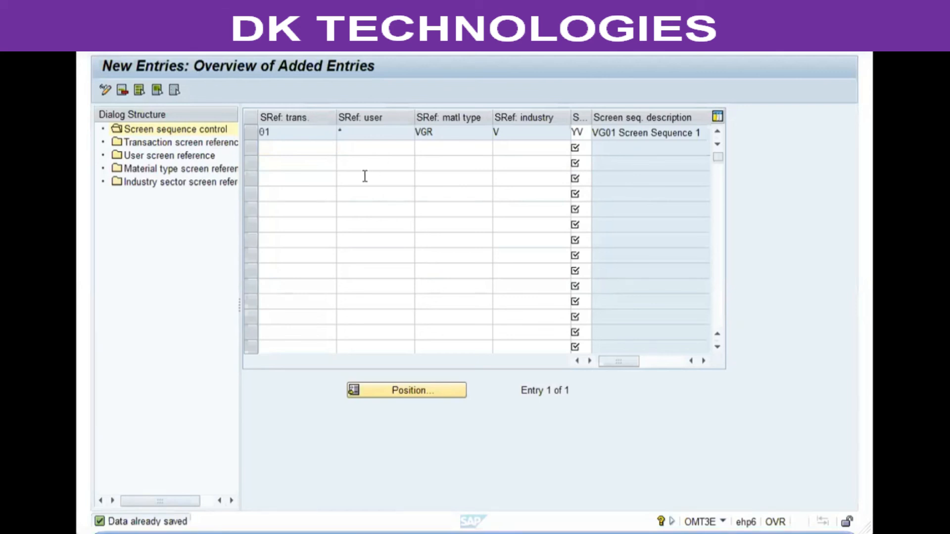
Step: Return to the screen sequence control overview and examine the first entry's transaction, user, material type and industry references and its screen sequence
left_click(277, 47)
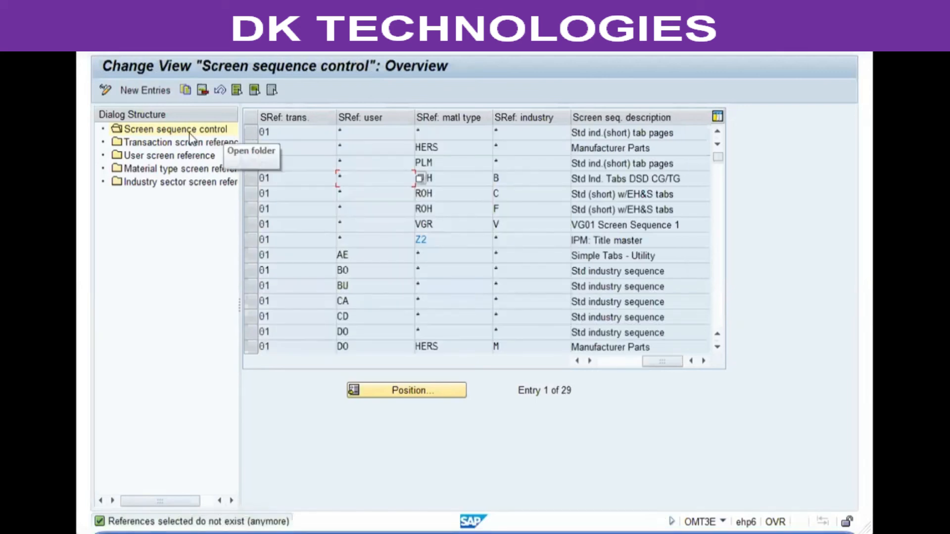
left_click(303, 133)
left_click(253, 133)
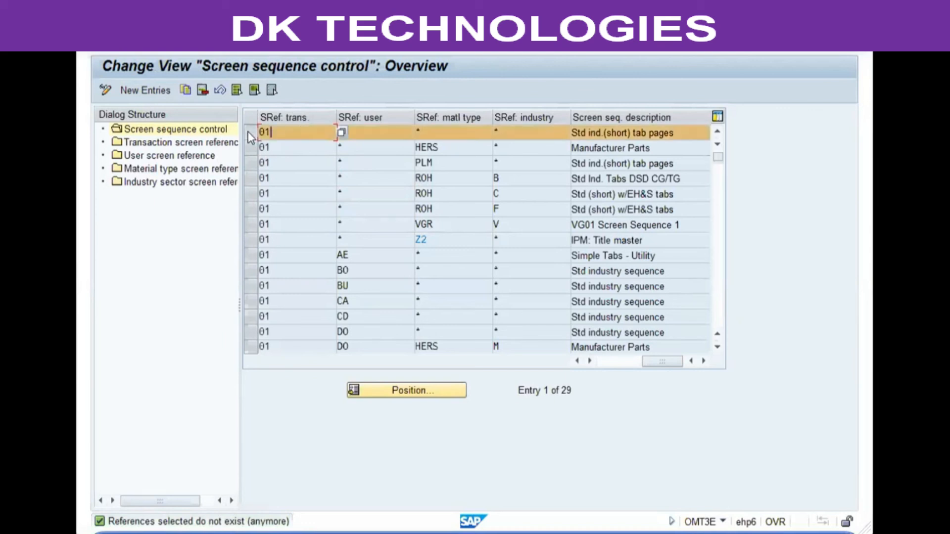
left_click(360, 133)
type("*")
left_click(460, 134)
left_click(530, 131)
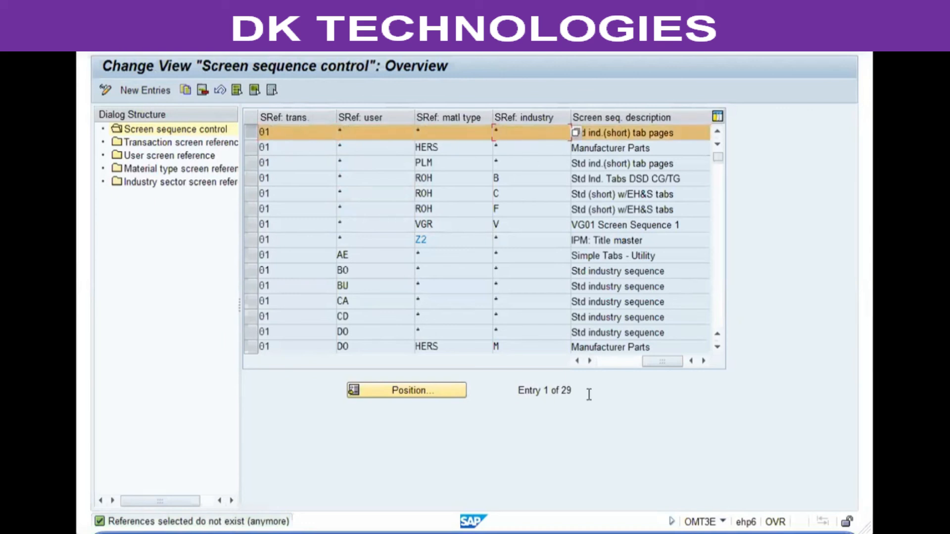
left_click(594, 362)
left_click(577, 133)
type("21")
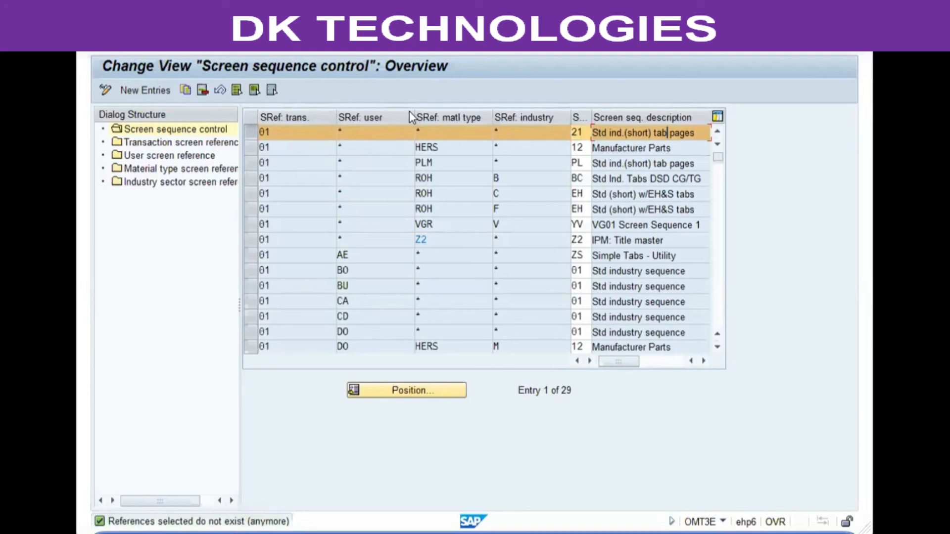
Step: Narrow the transaction, user and screen sequence description columns of the overview table and deselect its first entry
left_click_drag(412, 111, 391, 110)
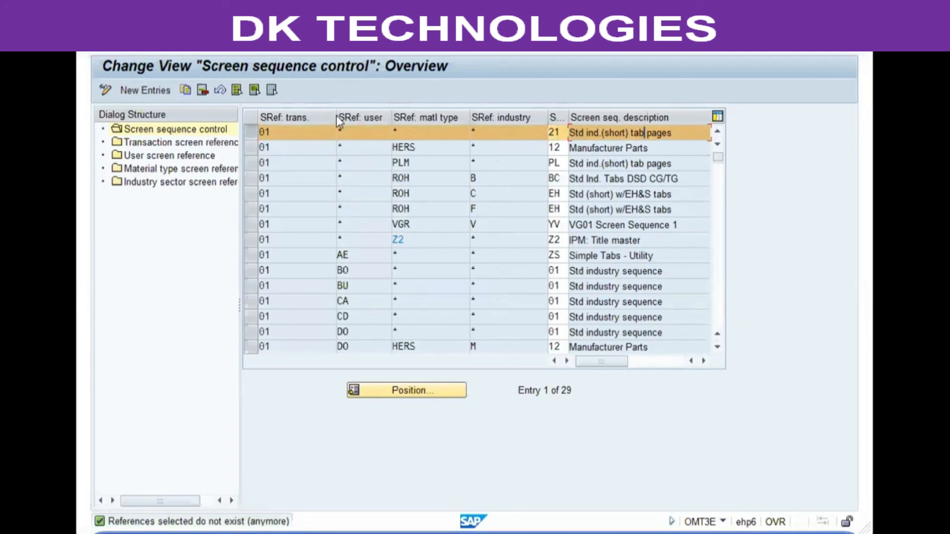
left_click_drag(336, 116, 313, 117)
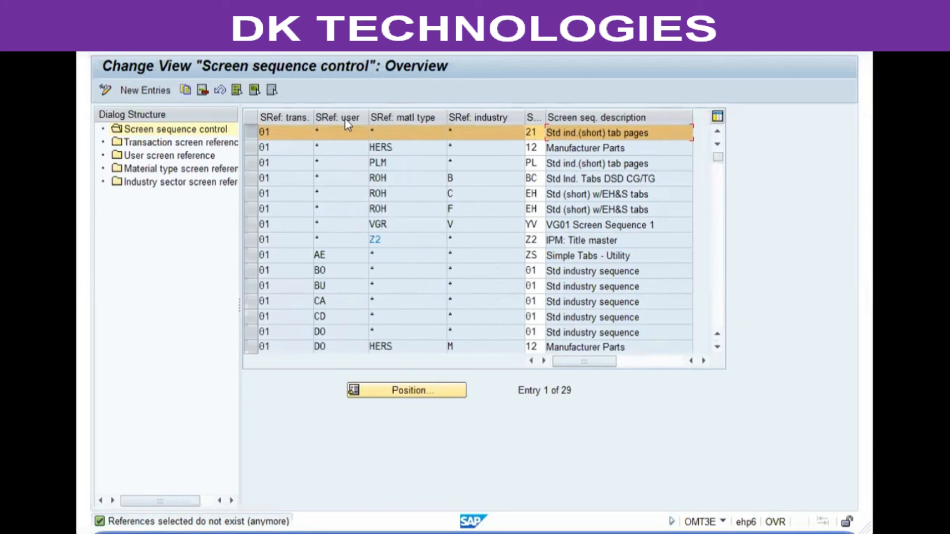
left_click_drag(691, 117, 676, 118)
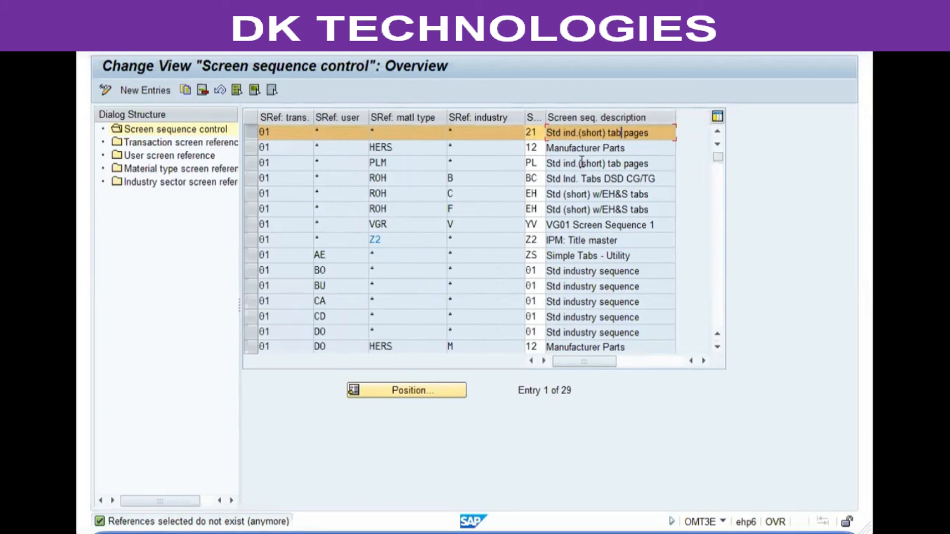
left_click(250, 131)
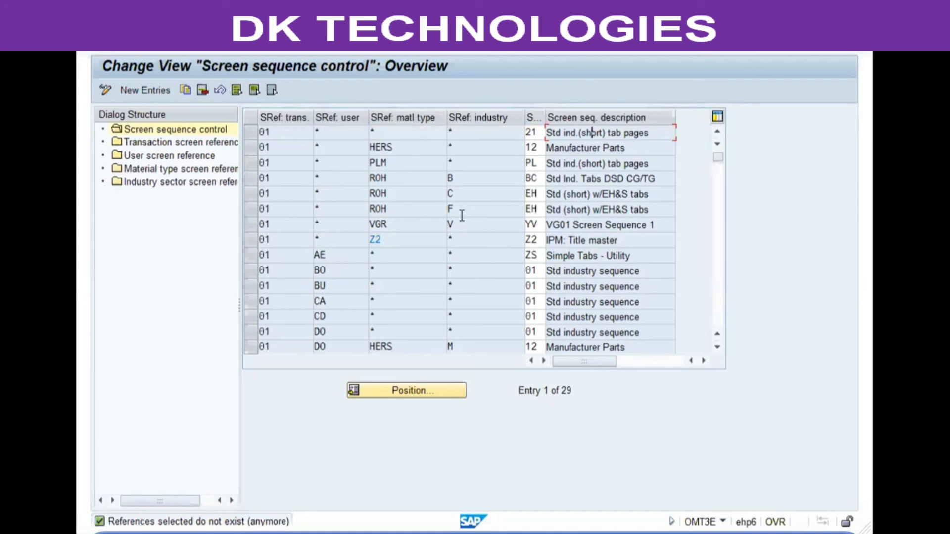
left_click(469, 134)
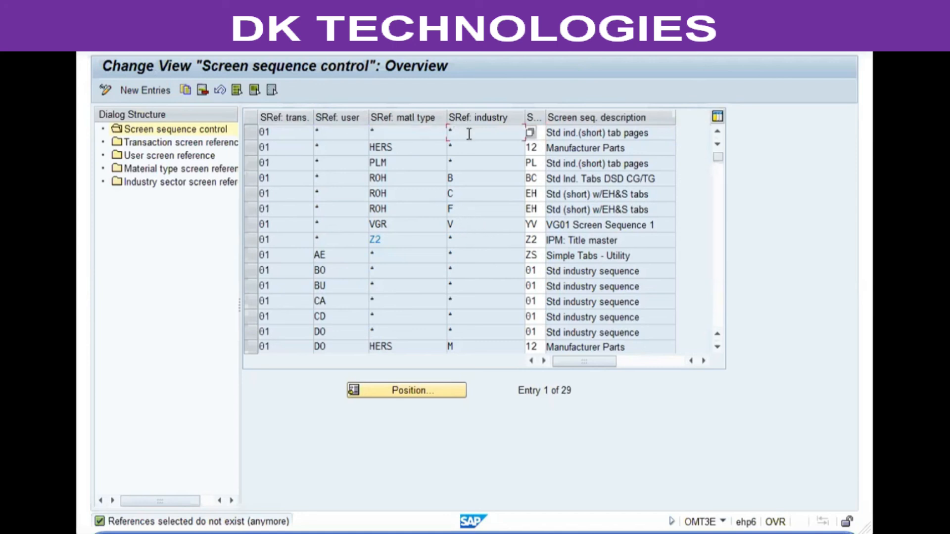
Step: Return to the IMG structure and execute the activity Assign Screen Sequences to User/Material Type/Transaction/Industry Sector
left_click(266, 43)
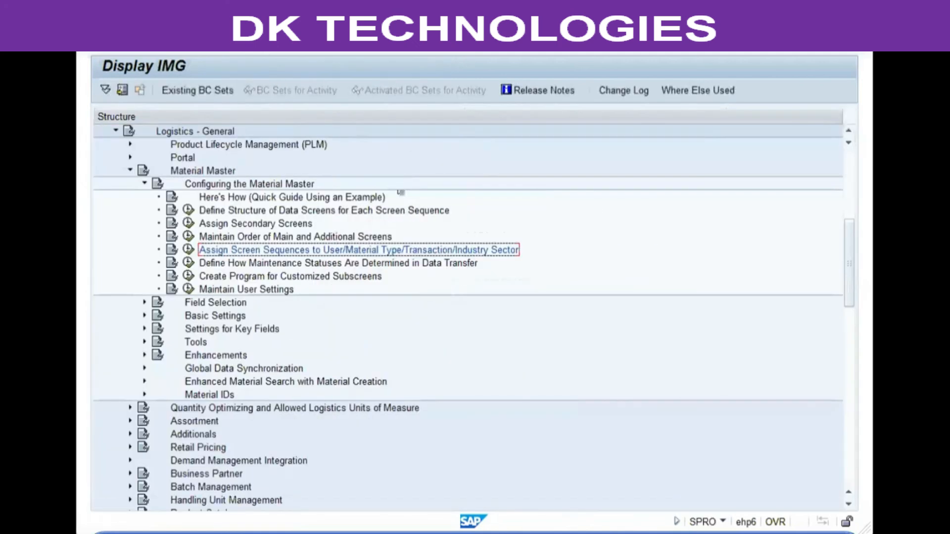
left_click(344, 212)
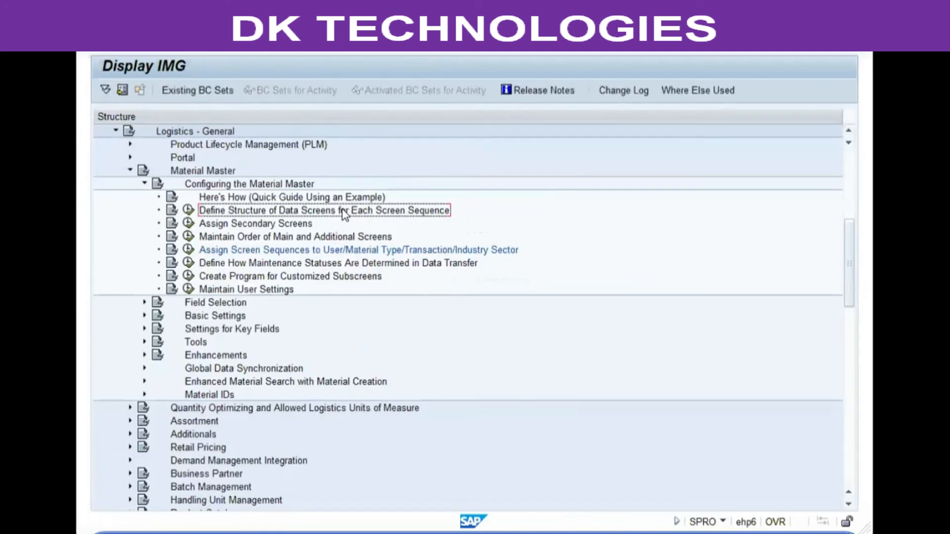
left_click(328, 247)
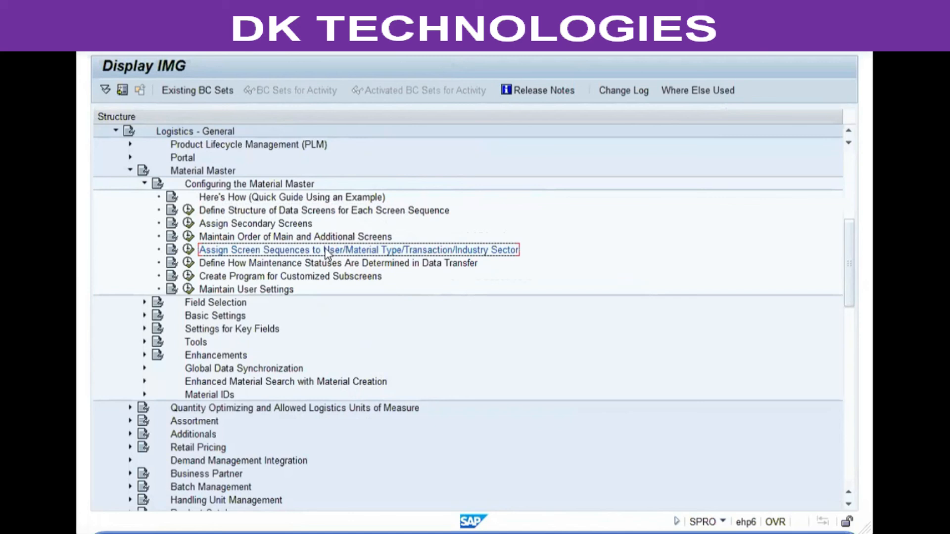
left_click(187, 251)
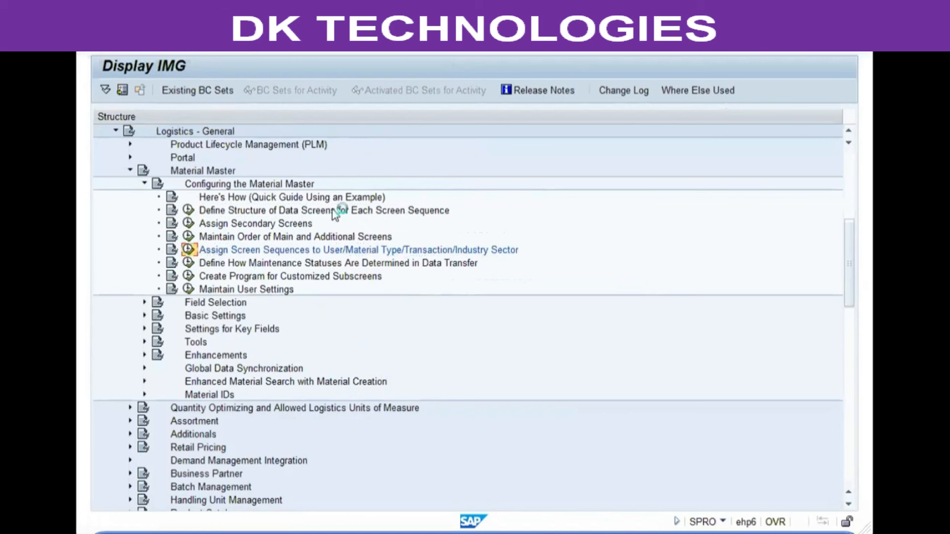